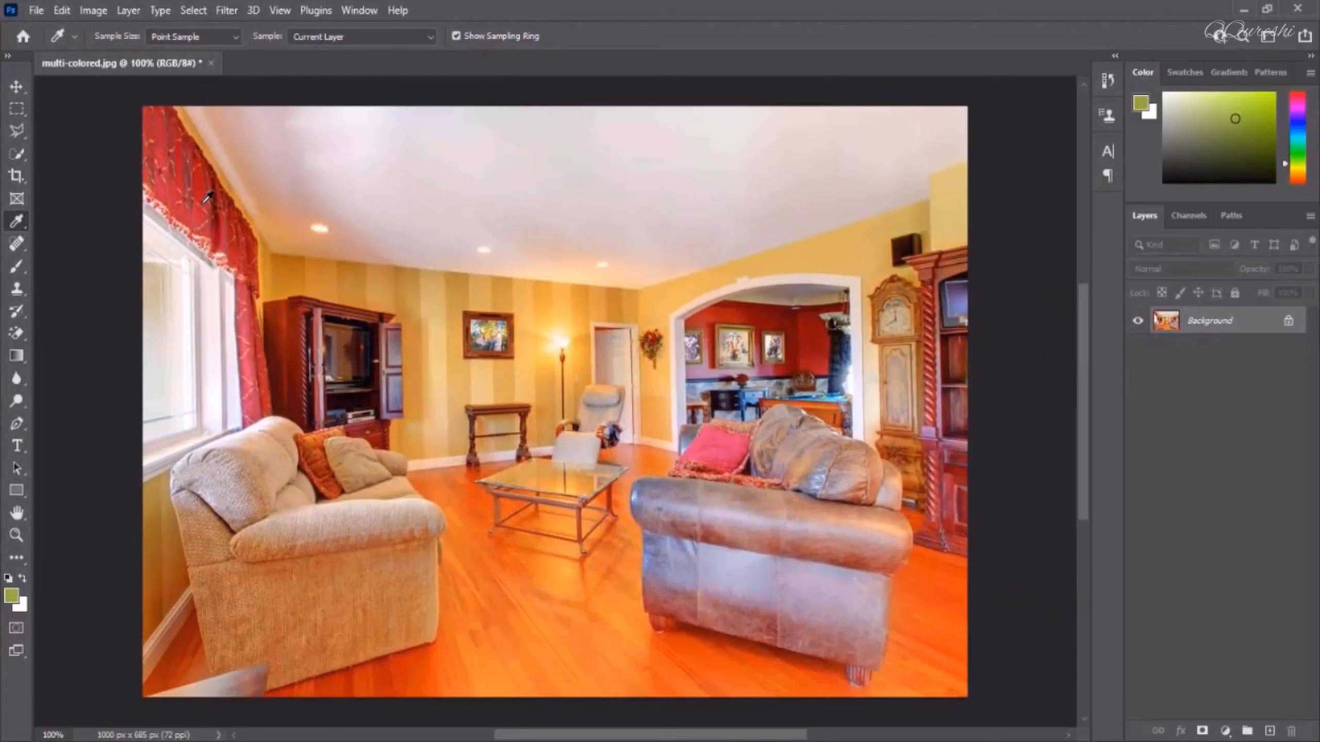
Sample foreground colours from the red curtain, the beige sofa, the ceiling and the yellow striped wall with the Eyedropper
{"action": "left_click", "coordinate": [205, 201]}
{"action": "left_click", "coordinate": [205, 201]}
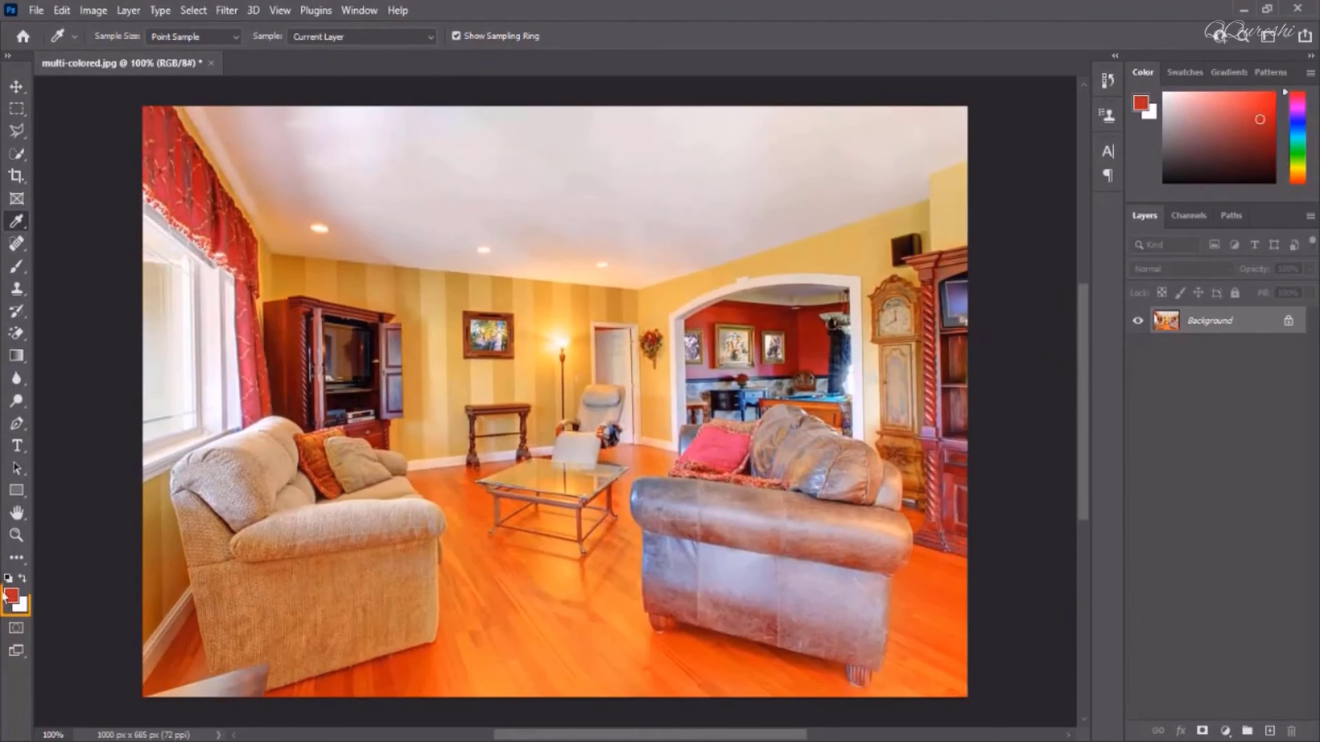
{"action": "left_click", "coordinate": [300, 586]}
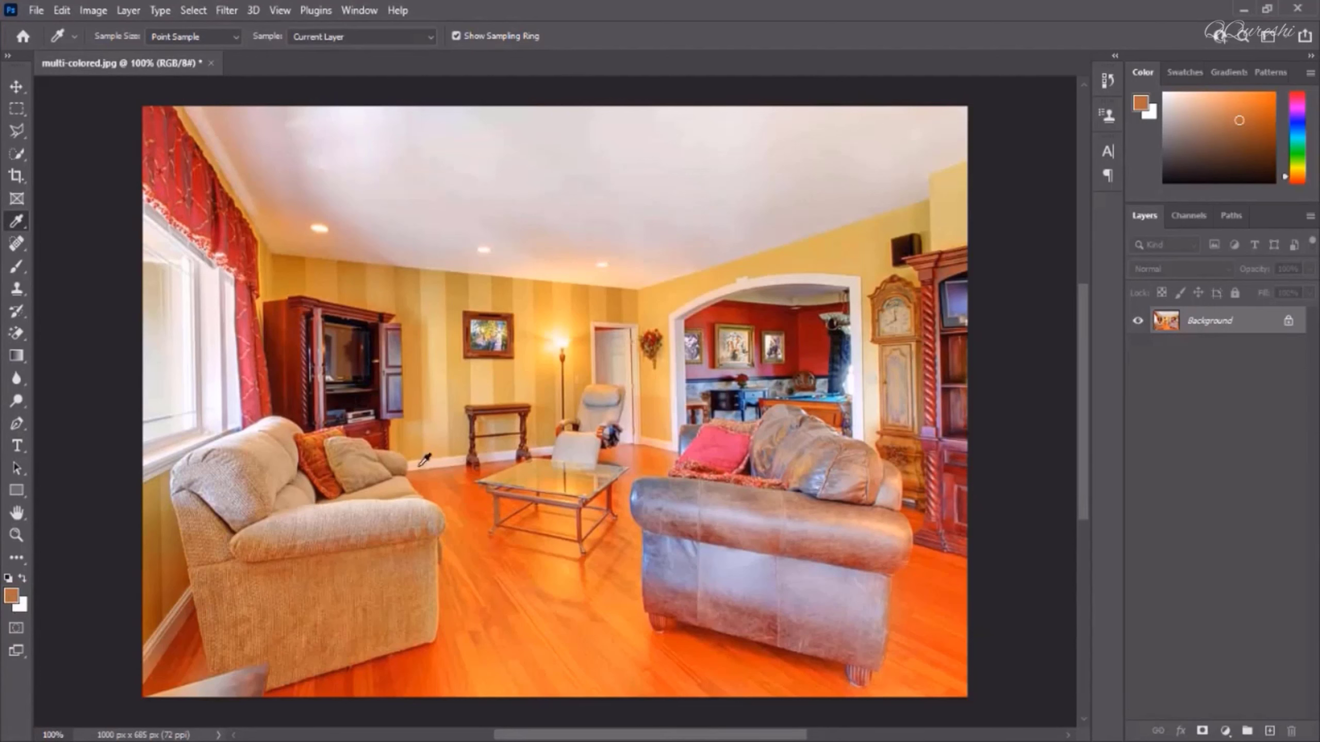
{"action": "left_click", "coordinate": [418, 421]}
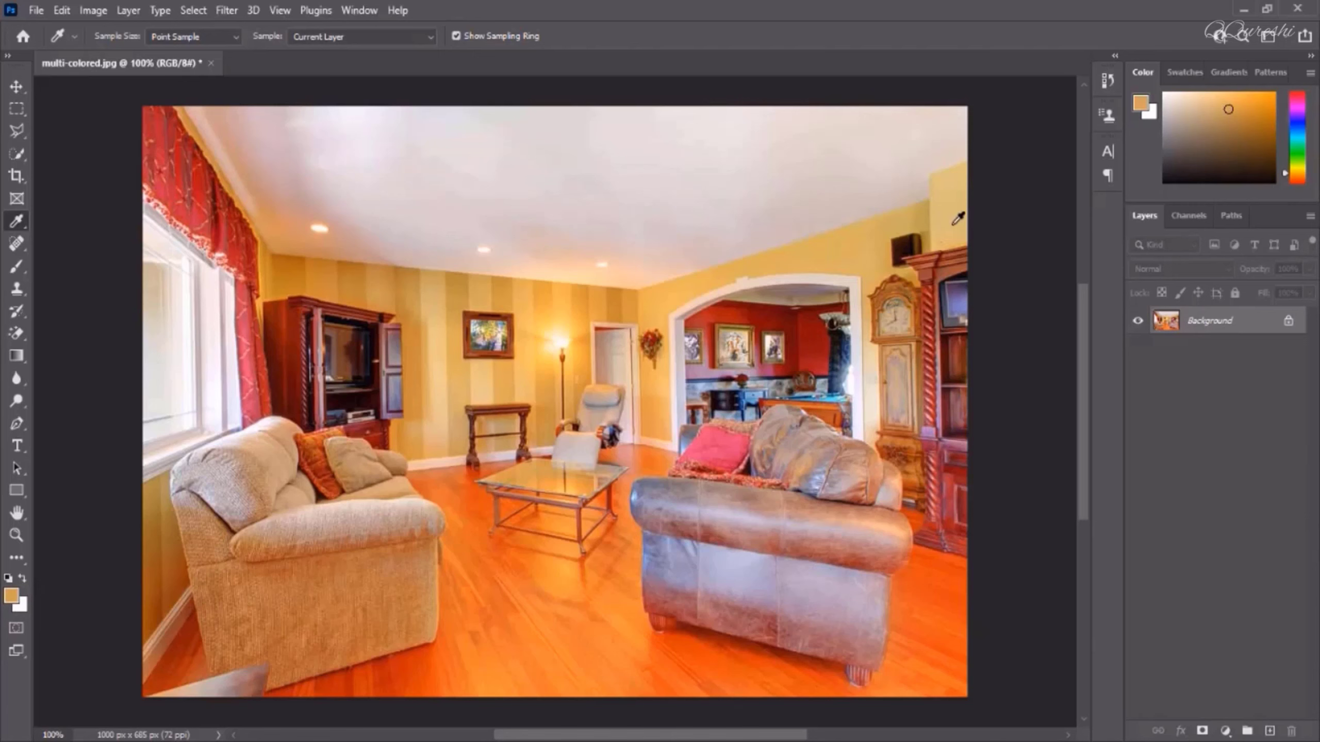
{"action": "left_click", "coordinate": [664, 161]}
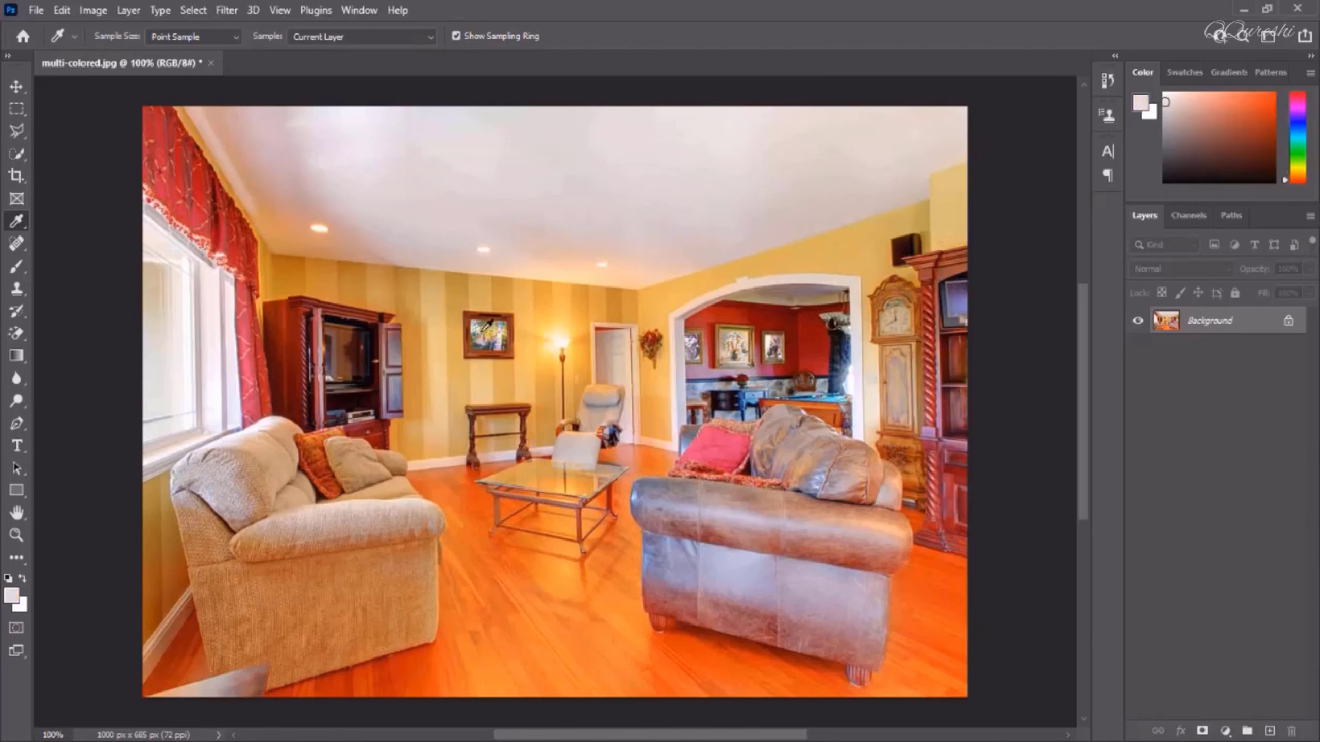
{"action": "left_click", "coordinate": [460, 369]}
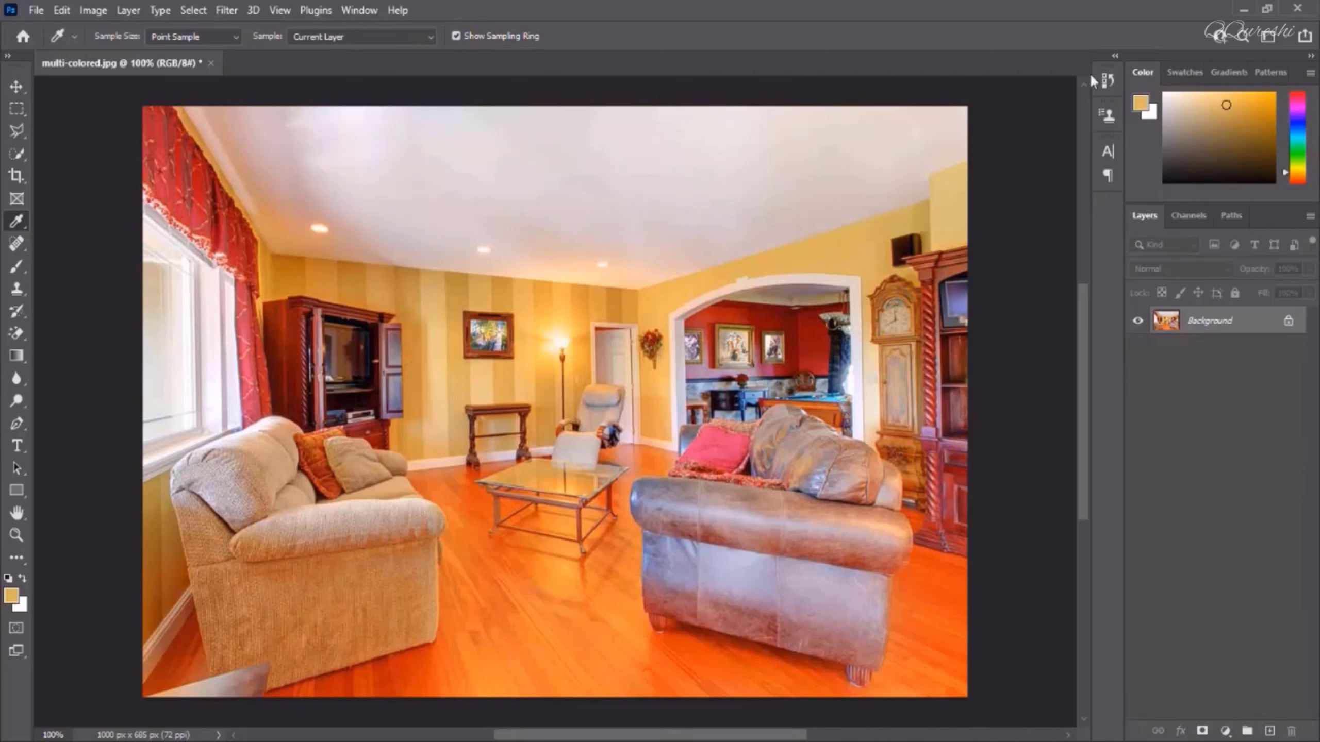
Shrink the Photoshop window and place the browser with the "girl with dog" image results beside it
{"action": "left_click", "coordinate": [1266, 9]}
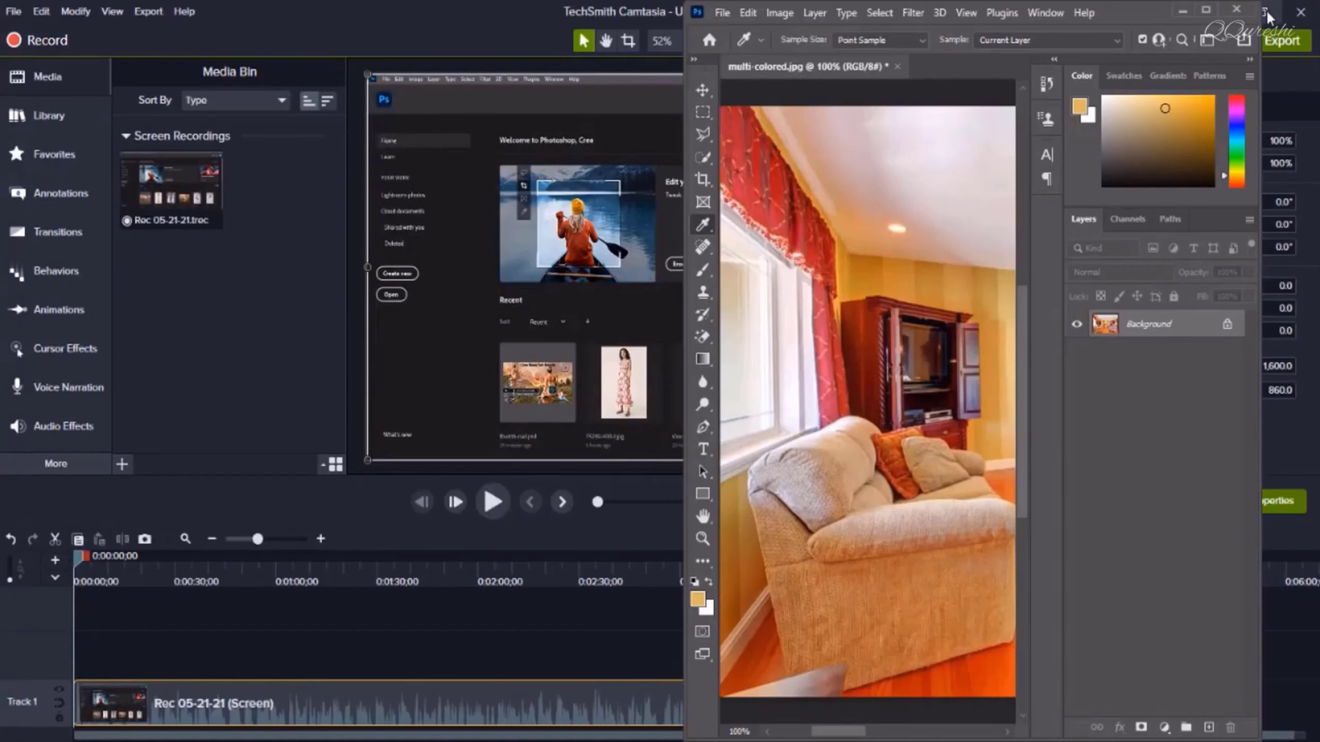
{"action": "key", "text": "alt+Tab"}
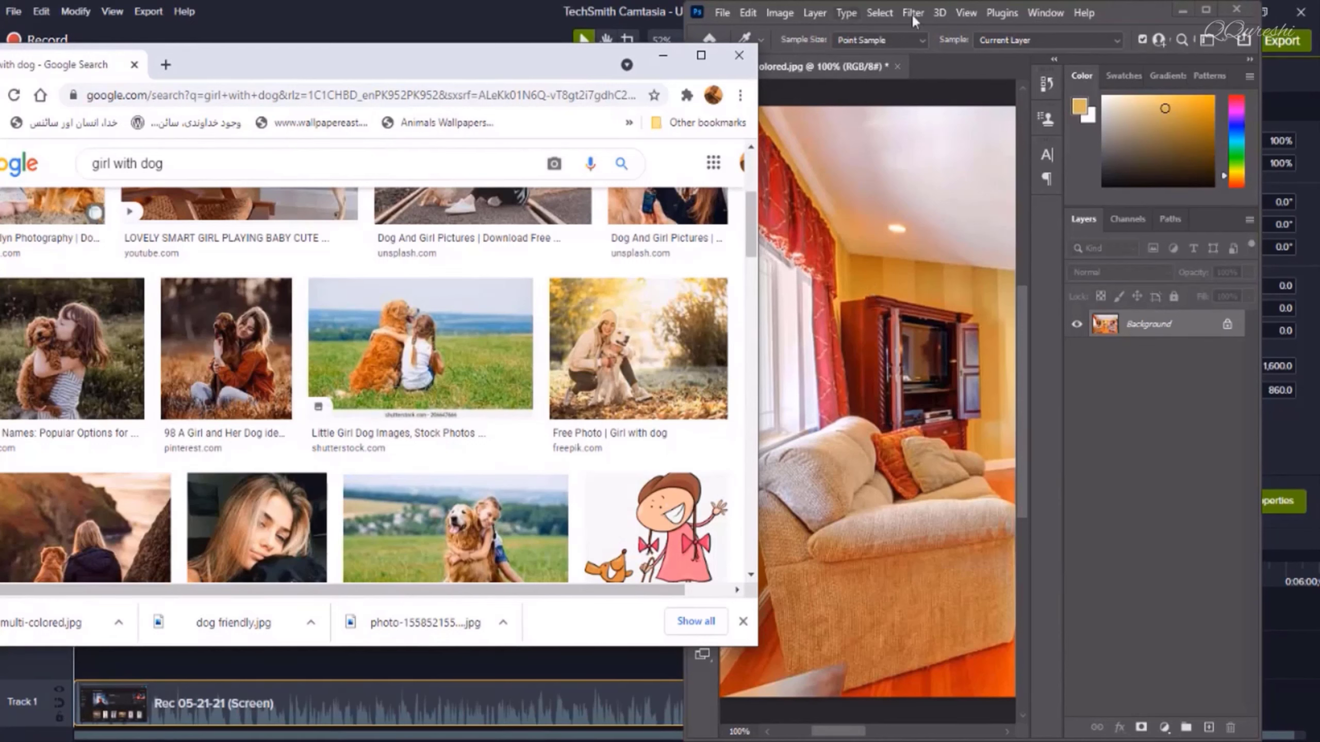
{"action": "left_click", "coordinate": [1111, 7]}
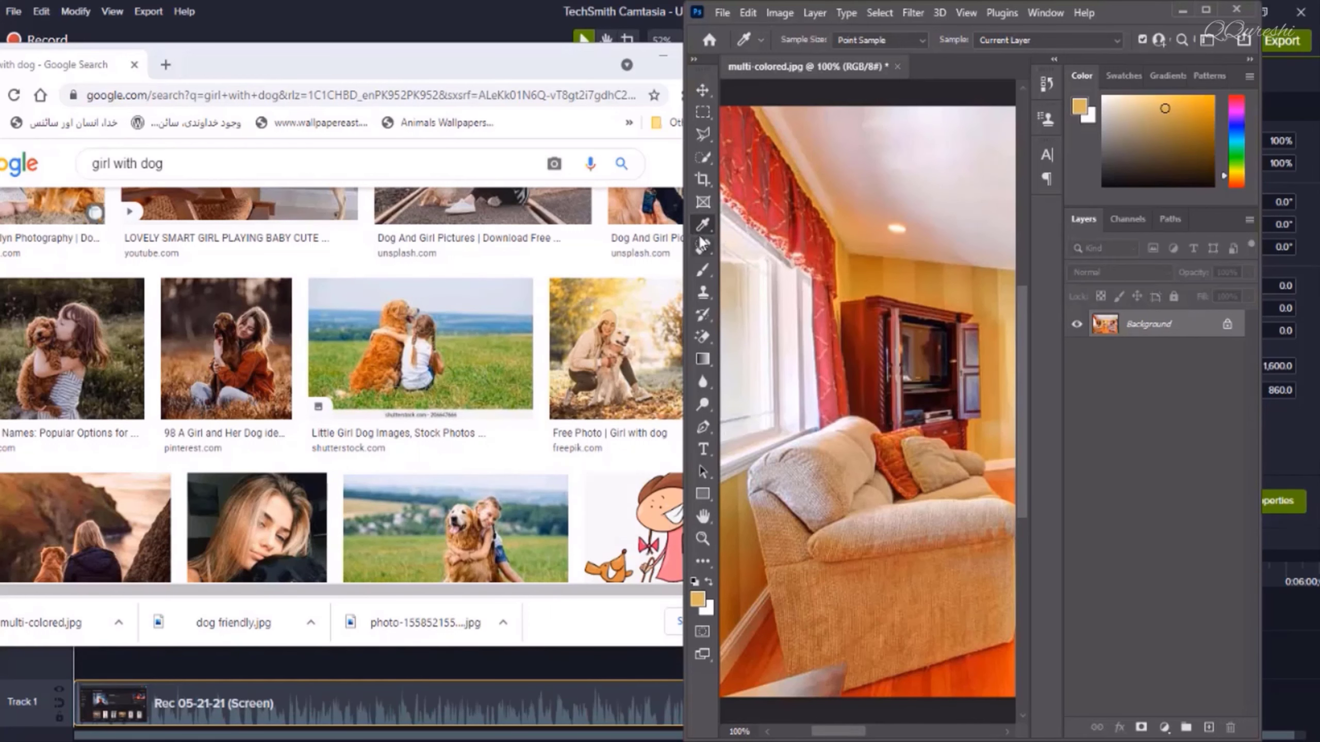
Sample the grass green and finally the blue sky of the browser's girl-and-dog field photo as foreground colour, and maximize Photoshop again
{"action": "left_click", "coordinate": [871, 193]}
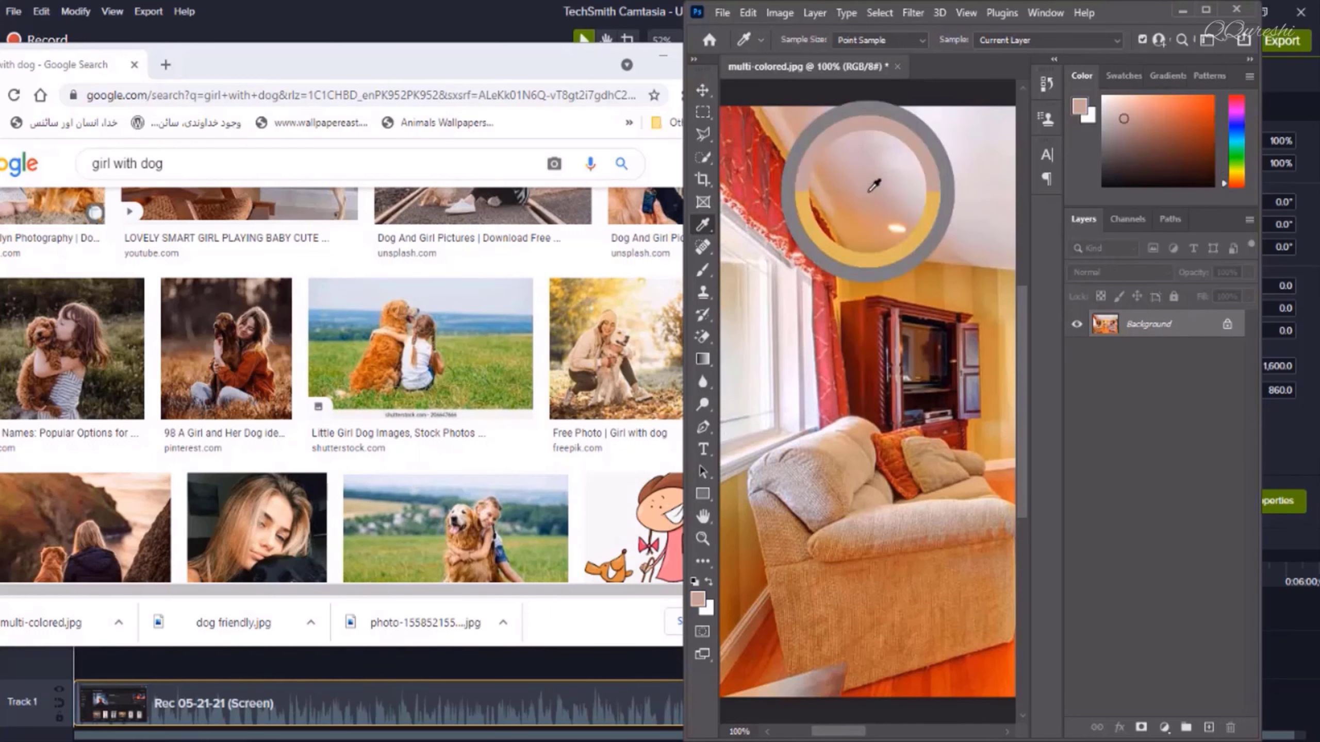
{"action": "mouse_move", "coordinate": [874, 185]}
{"action": "left_mouse_down"}
{"action": "mouse_move", "coordinate": [707, 206]}
{"action": "mouse_move", "coordinate": [566, 301]}
{"action": "mouse_move", "coordinate": [503, 364]}
{"action": "left_mouse_up"}
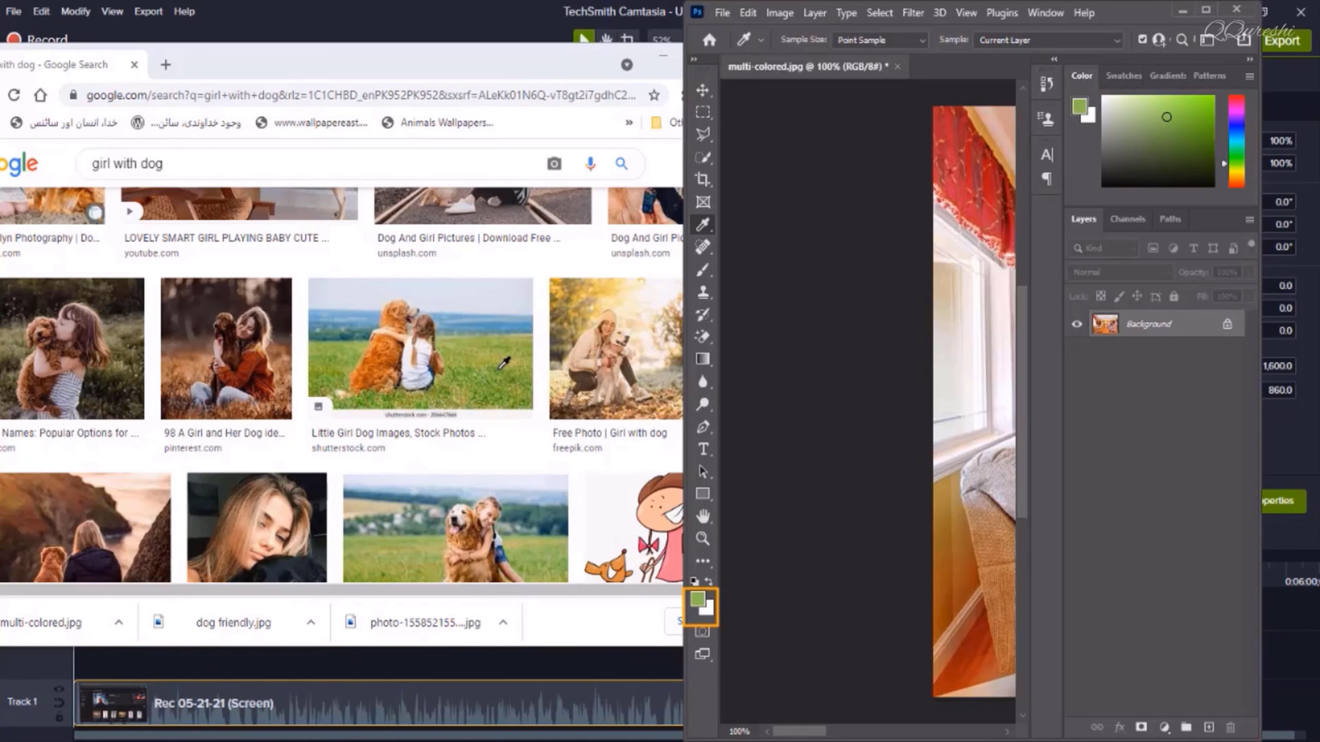
{"action": "left_click_drag", "start_coordinate": [498, 368], "coordinate": [495, 329]}
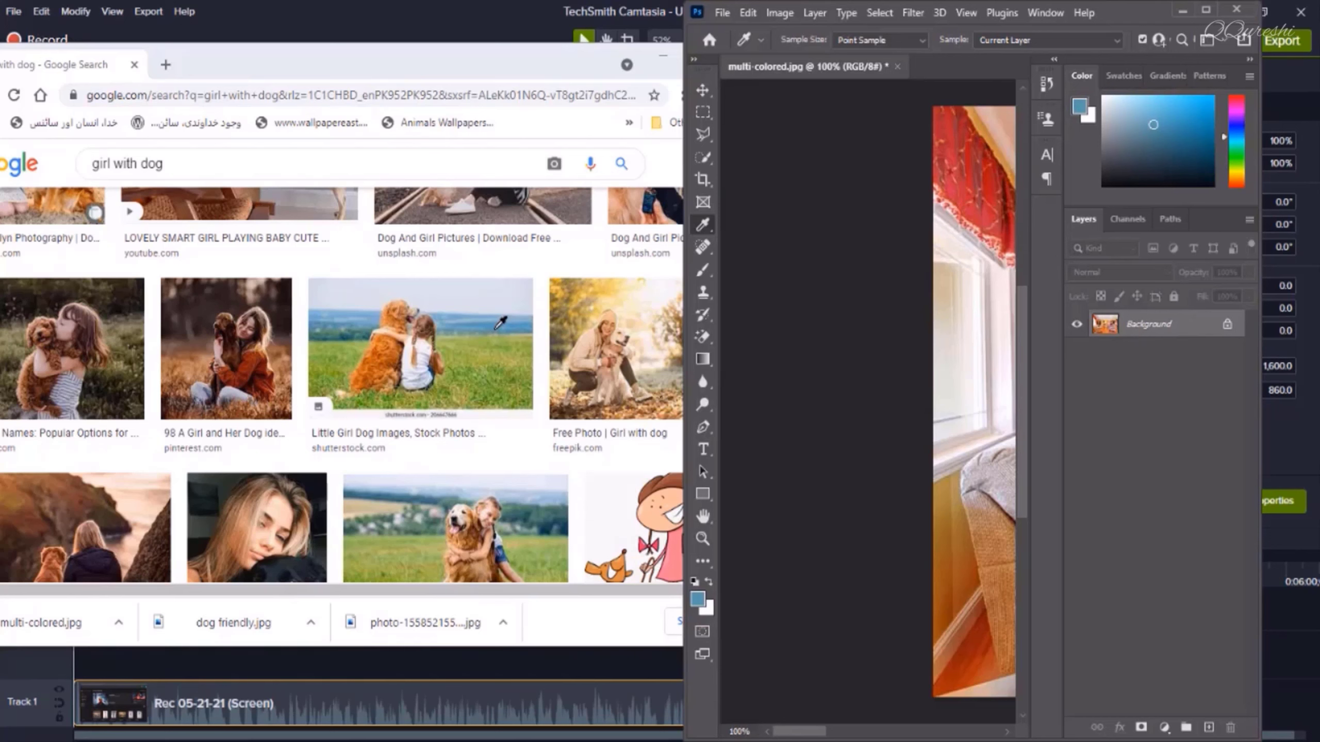
{"action": "left_click_drag", "start_coordinate": [501, 322], "coordinate": [502, 321]}
{"action": "left_click", "coordinate": [1205, 9]}
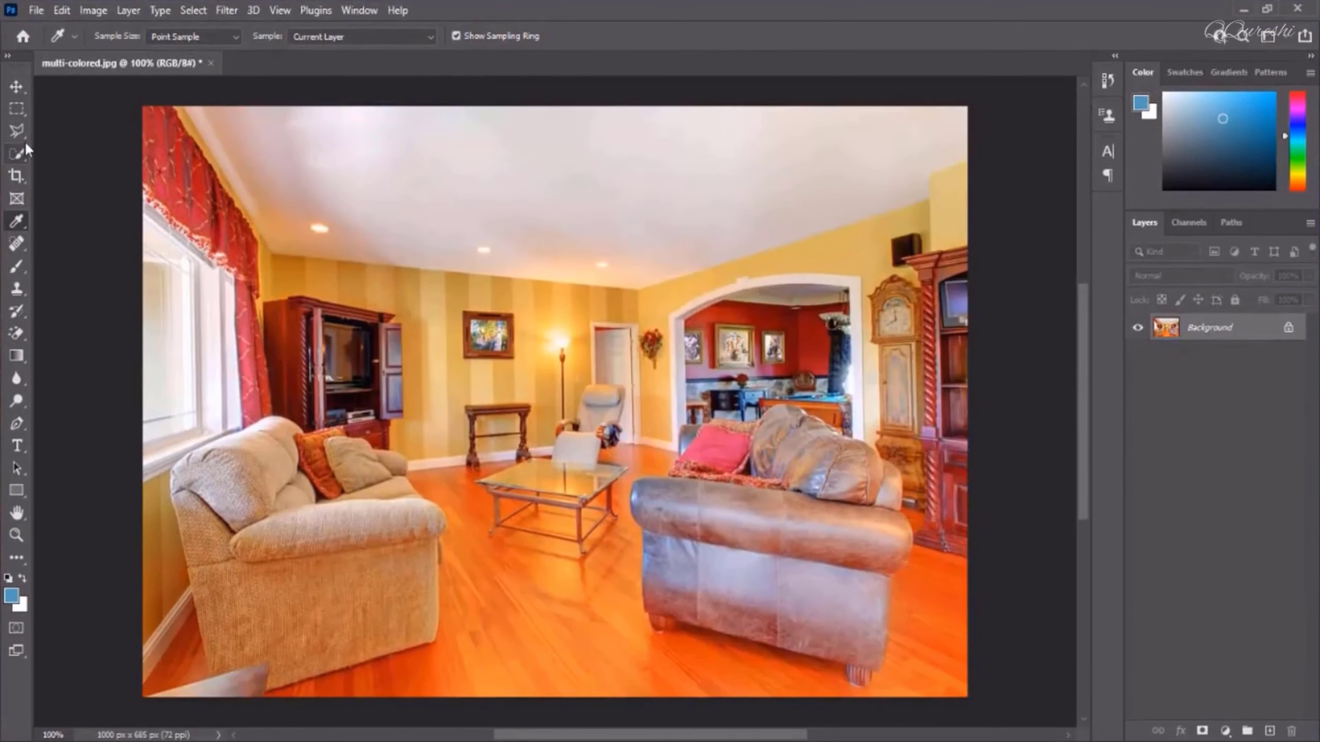
Select the ceiling with the Polygonal Lasso and fill it with the blue foreground colour on a new layer, clearing the selection
{"action": "left_click", "coordinate": [13, 131]}
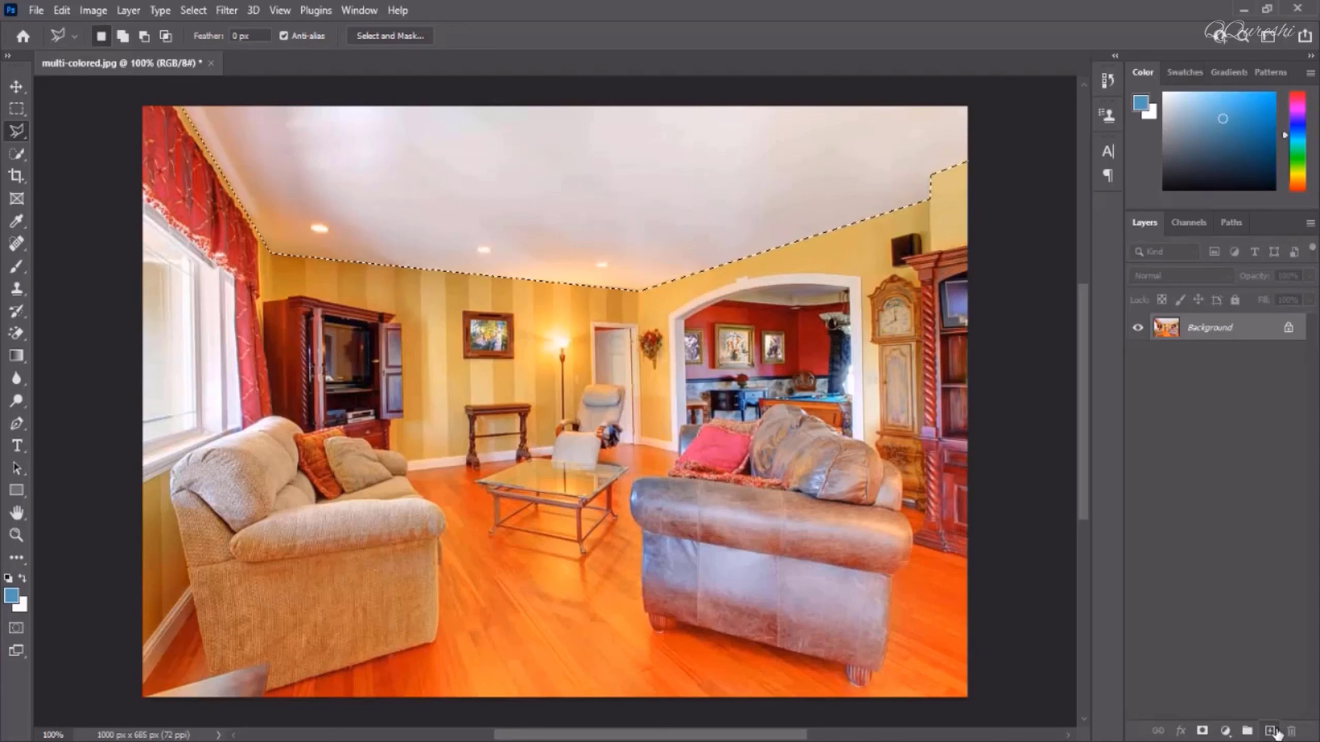
{"action": "left_click", "coordinate": [1270, 731]}
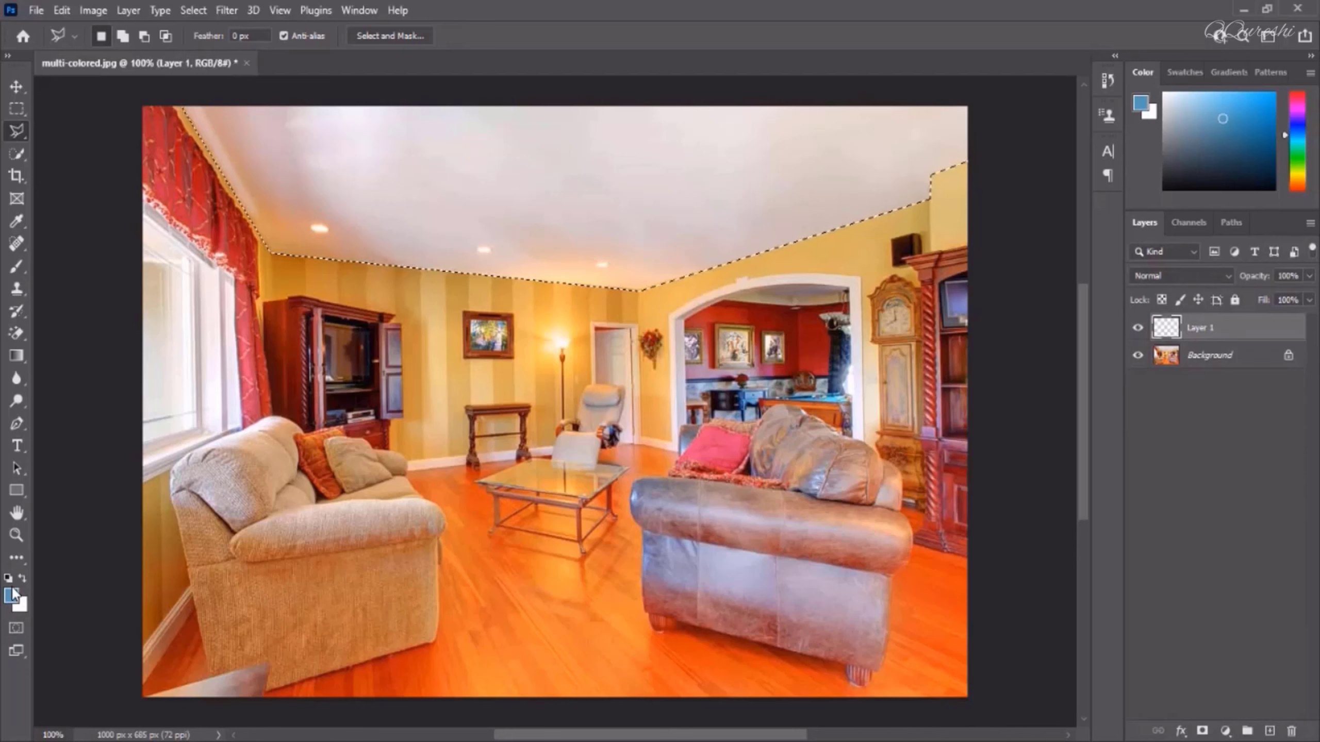
{"action": "key", "text": "alt+BackSpace"}
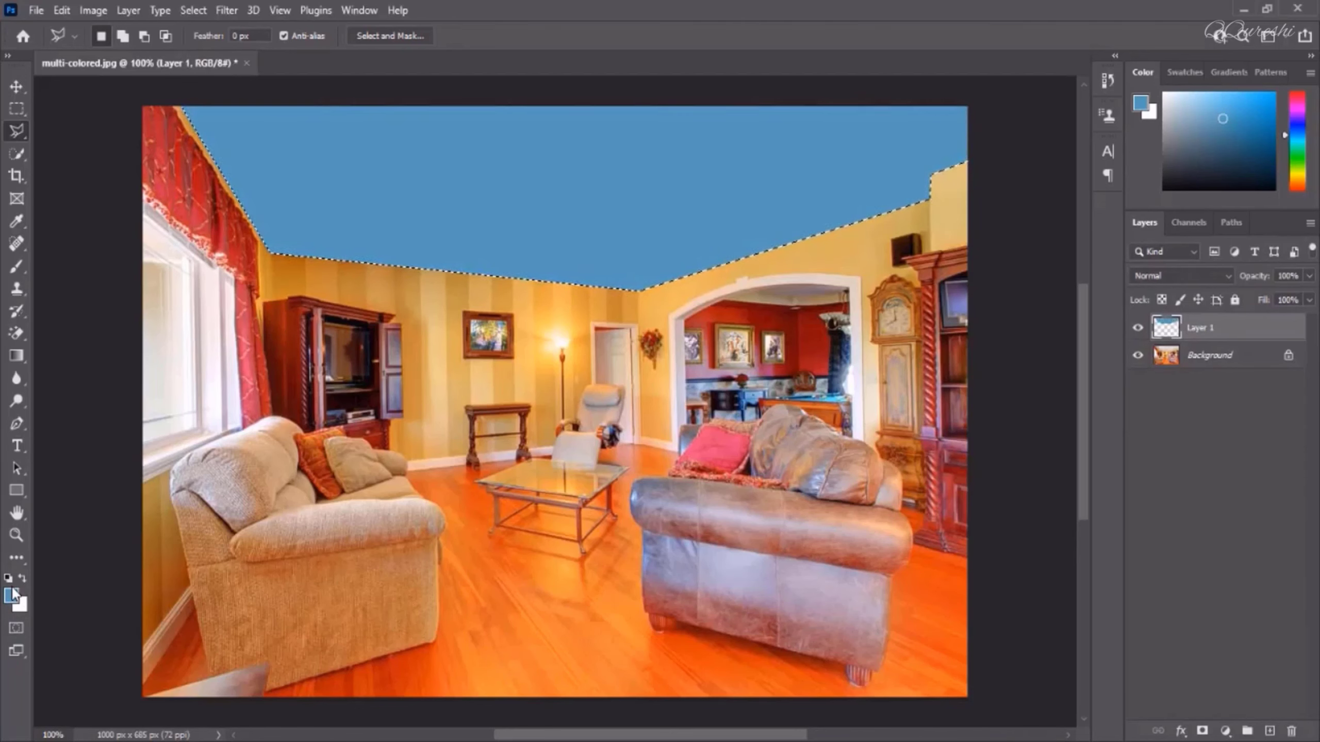
{"action": "key", "text": "ctrl+d"}
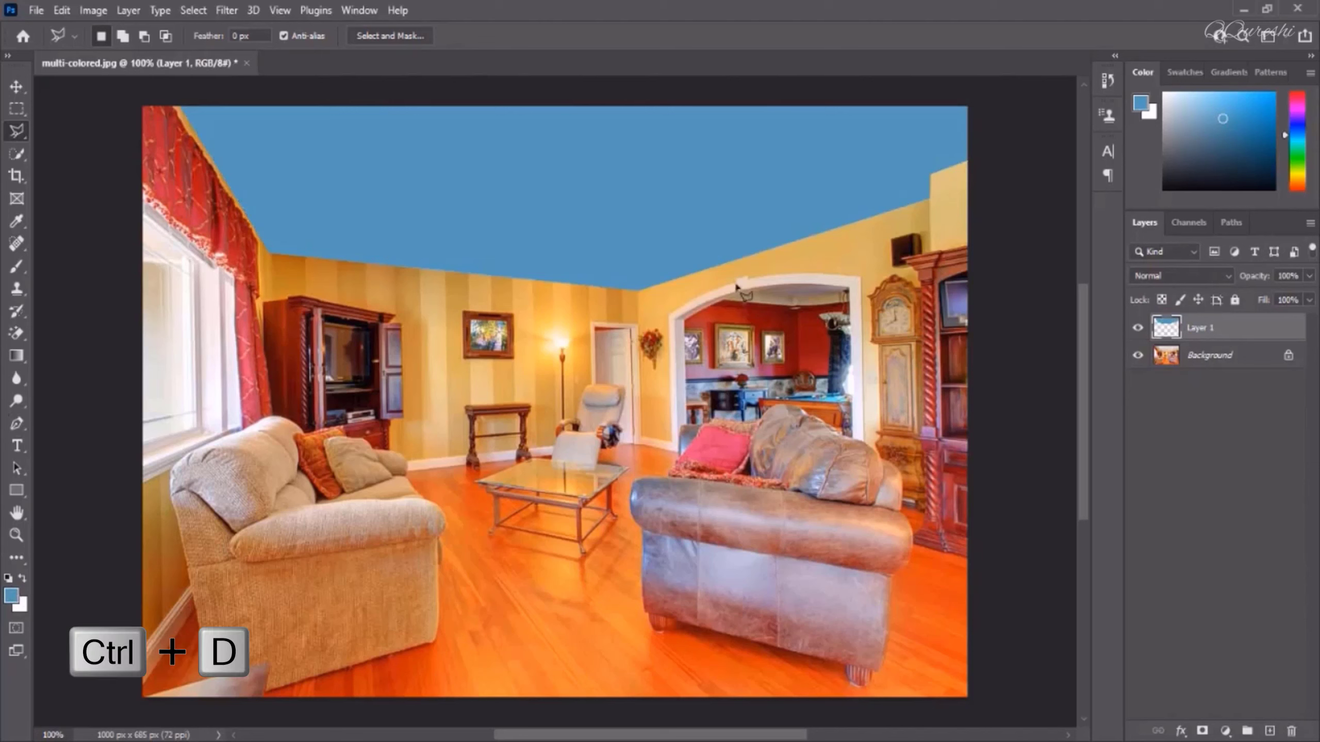
Set the blue ceiling layer's blend mode to Multiply and hide the layer after comparing it with the original
{"action": "left_click", "coordinate": [1168, 270]}
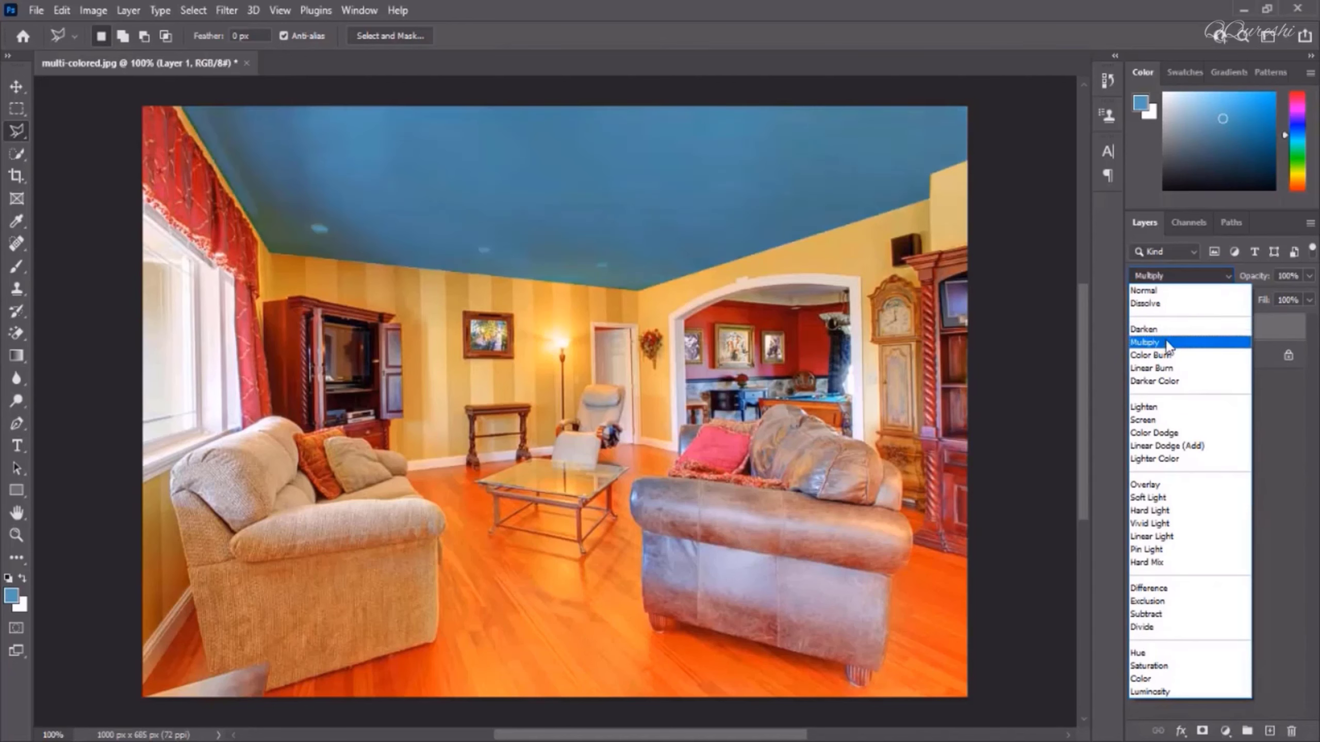
{"action": "left_click", "coordinate": [1168, 343]}
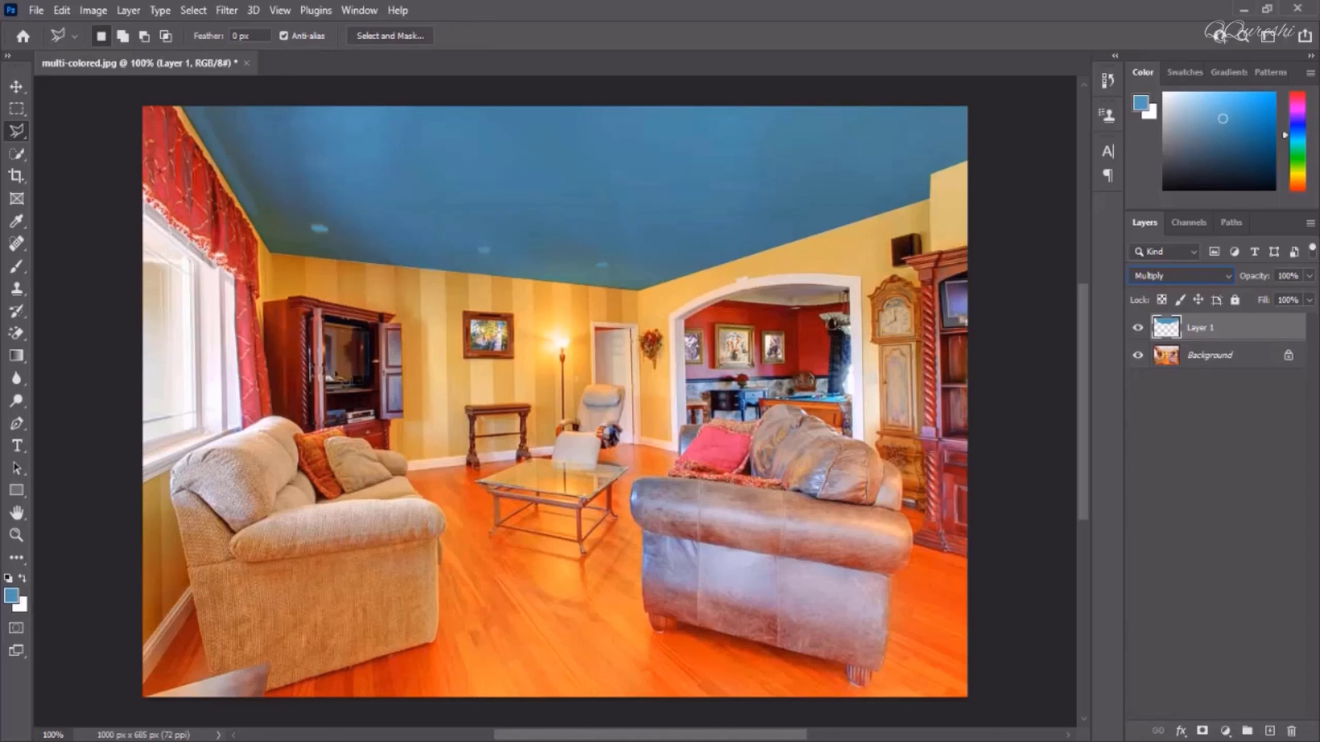
{"action": "left_click", "coordinate": [1137, 328]}
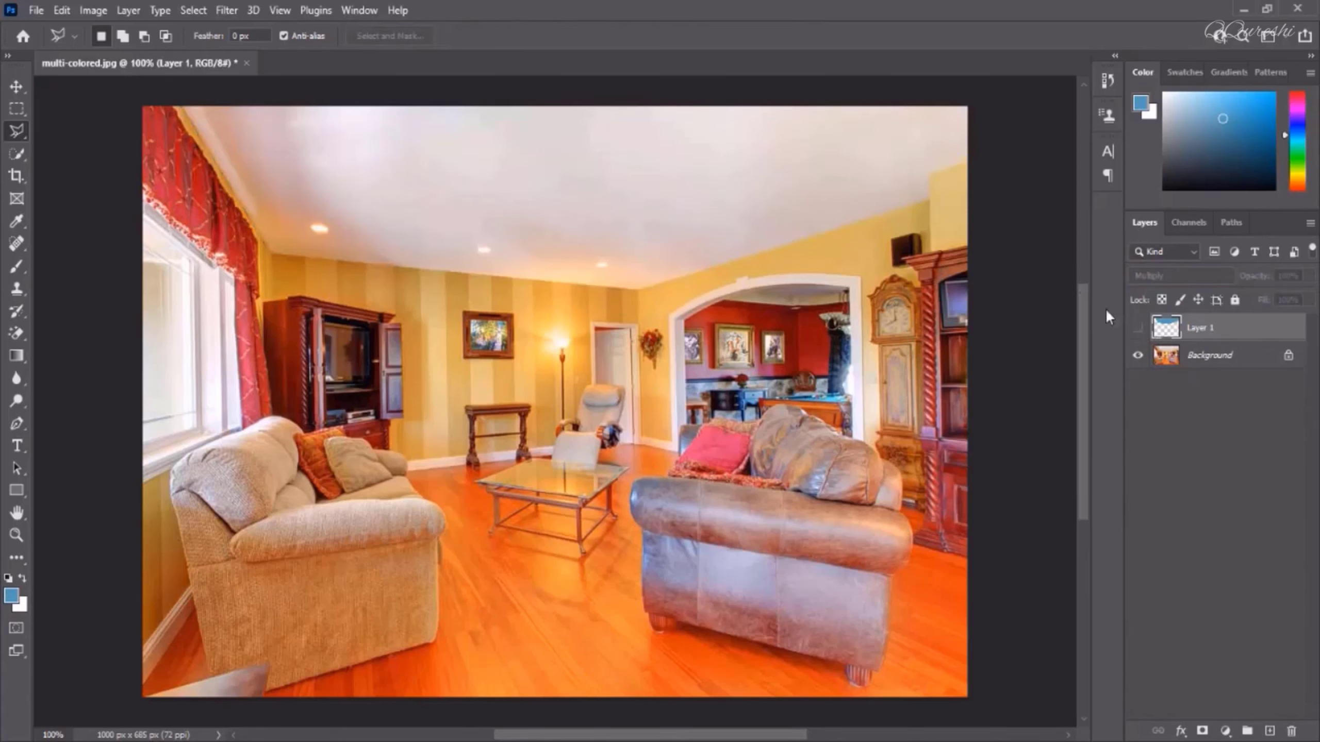
{"action": "left_click", "coordinate": [1137, 327]}
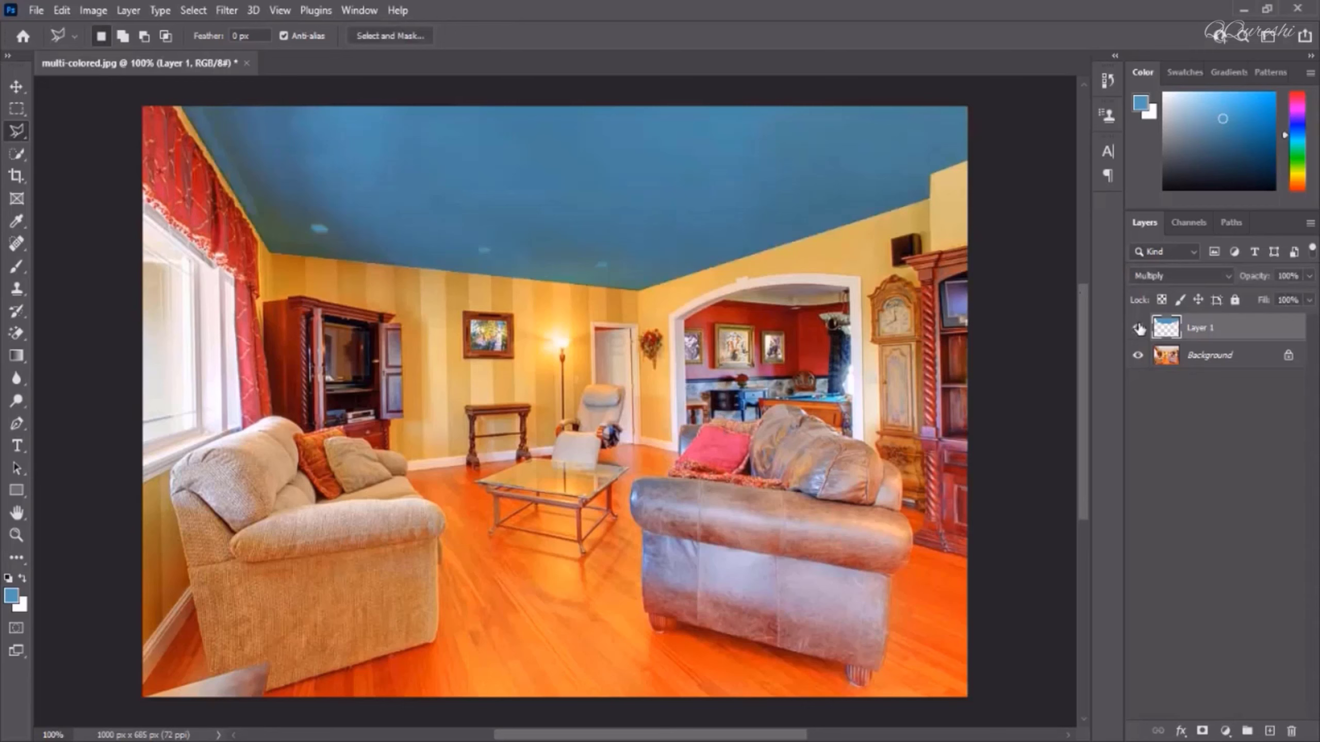
{"action": "left_click", "coordinate": [1138, 327]}
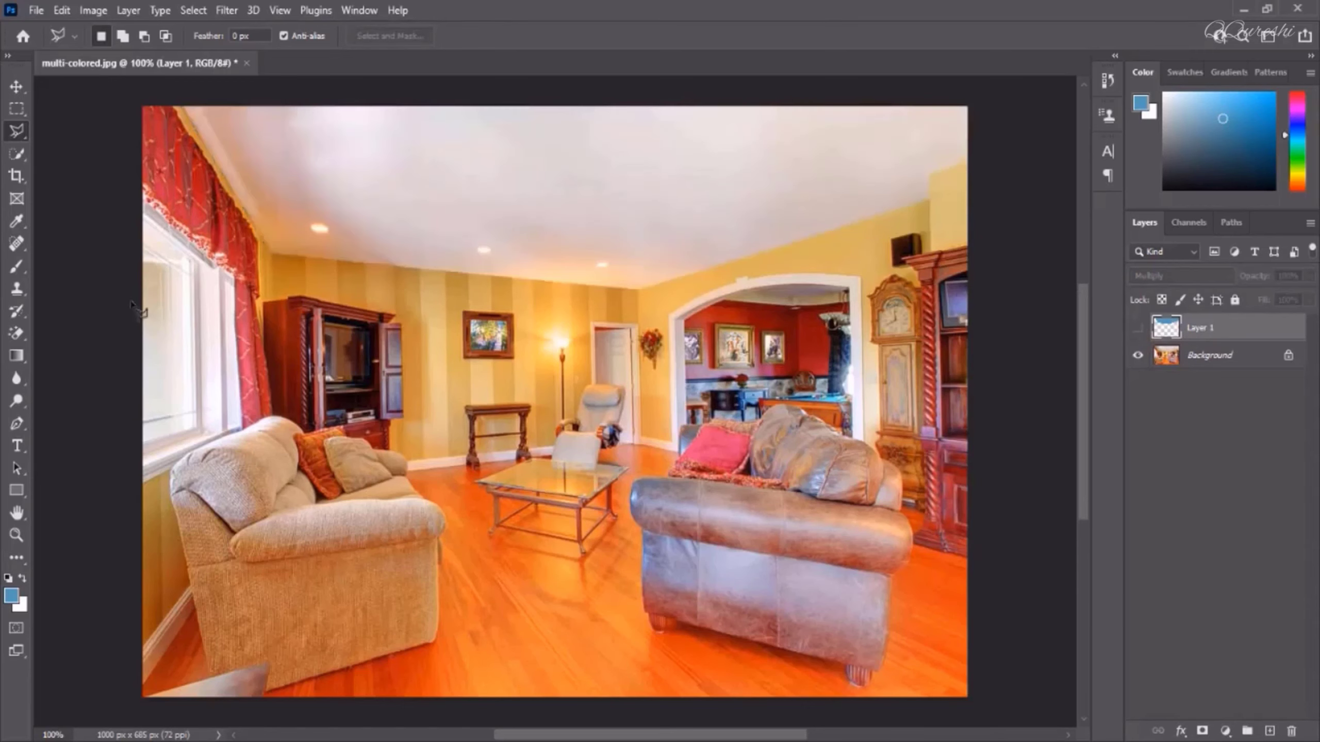
Make the Background layer active and sample the yellow wall and the orange floor with the Eyedropper
{"action": "left_click", "coordinate": [18, 222]}
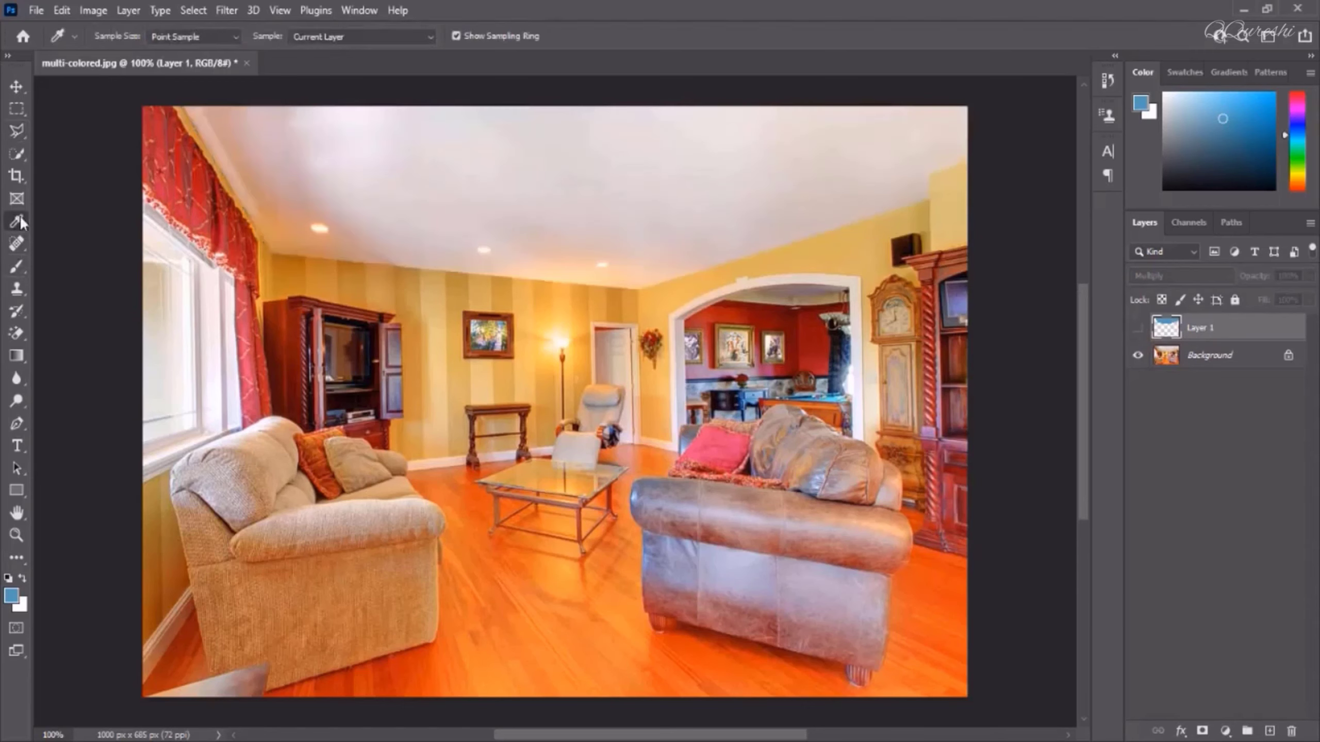
{"action": "left_click", "coordinate": [383, 207]}
{"action": "left_click_drag", "start_coordinate": [383, 207], "coordinate": [392, 304]}
{"action": "left_click", "coordinate": [1246, 354]}
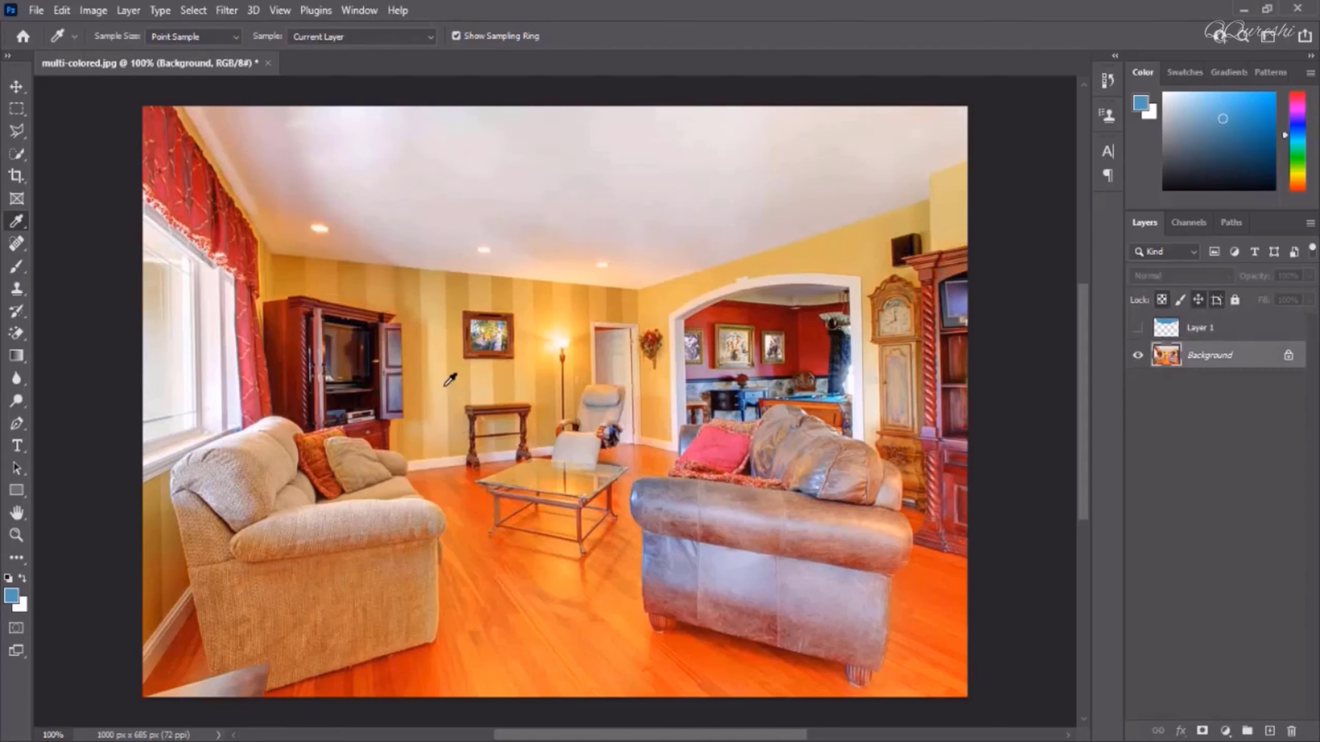
{"action": "left_click", "coordinate": [453, 362]}
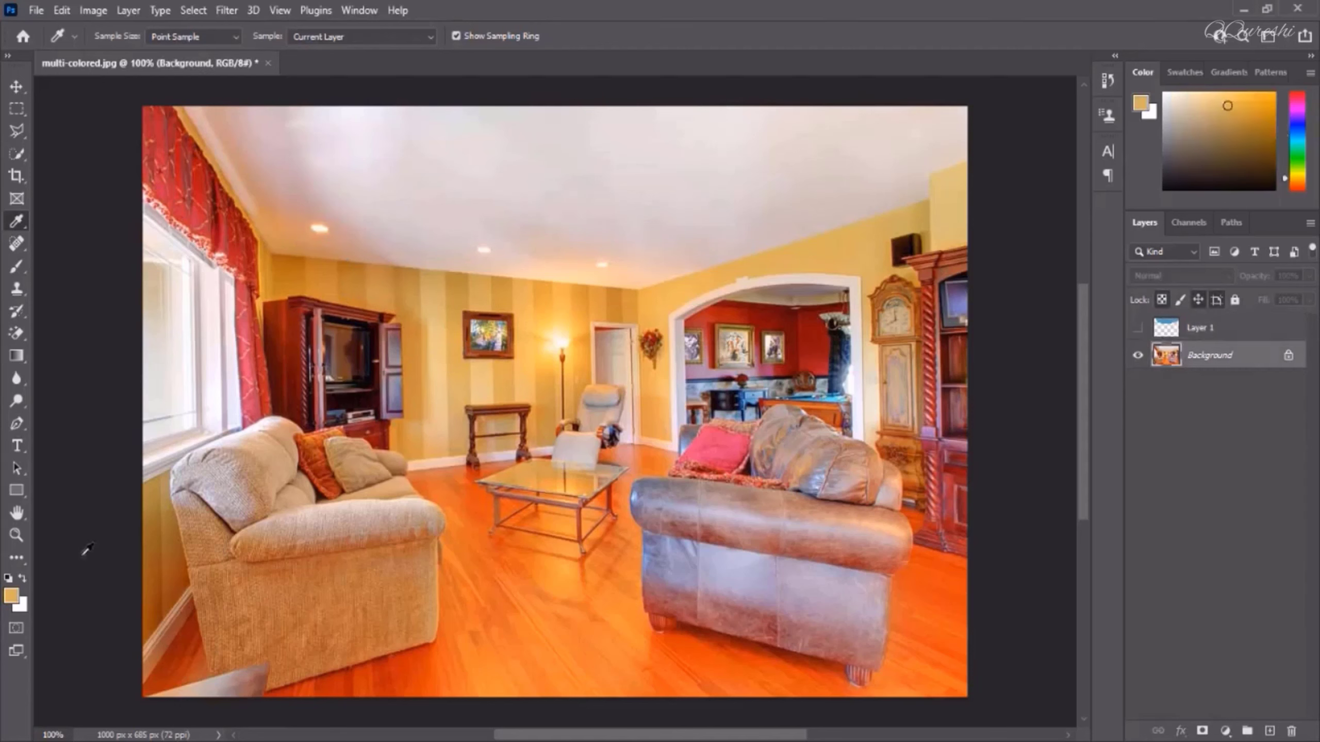
{"action": "left_click", "coordinate": [459, 542]}
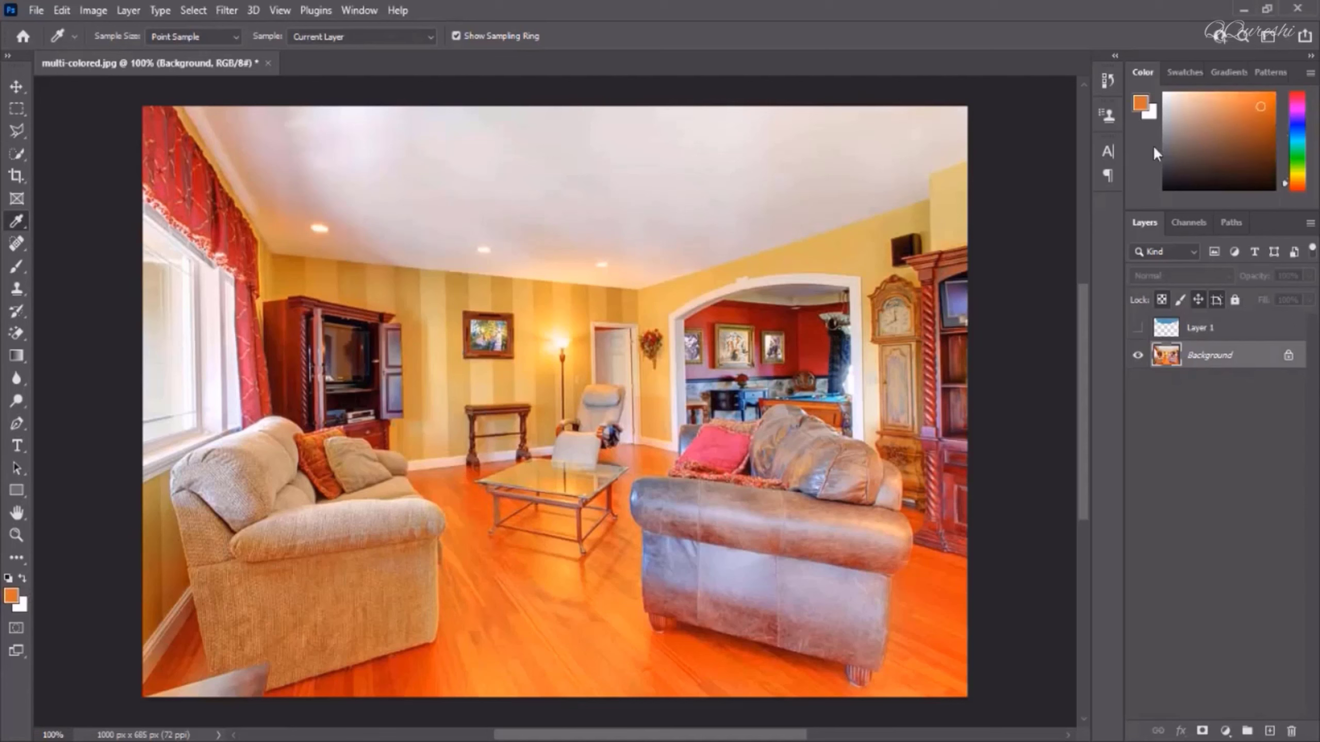
Sample the green grass of the browser's girl-and-dog field photo as foreground colour, with the Photoshop window shrunk, and maximize it again
{"action": "left_click", "coordinate": [1266, 8]}
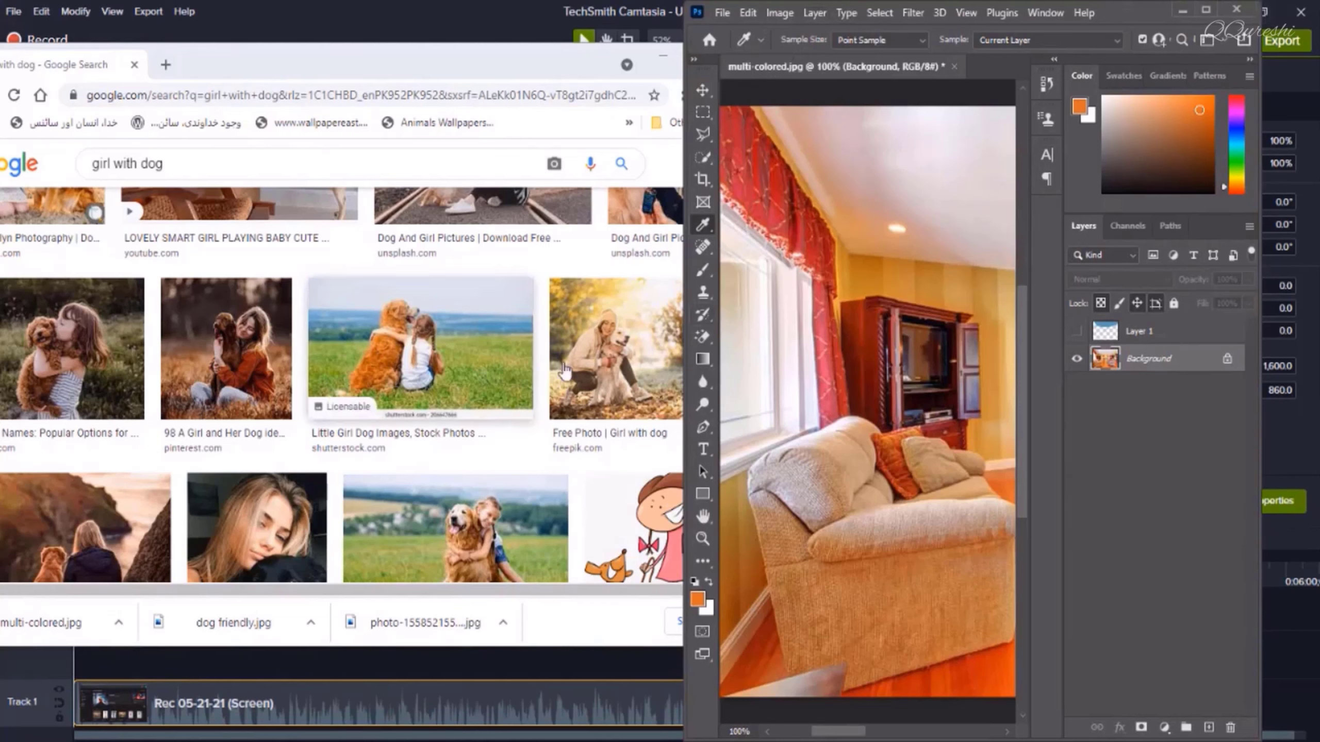
{"action": "left_click", "coordinate": [828, 335]}
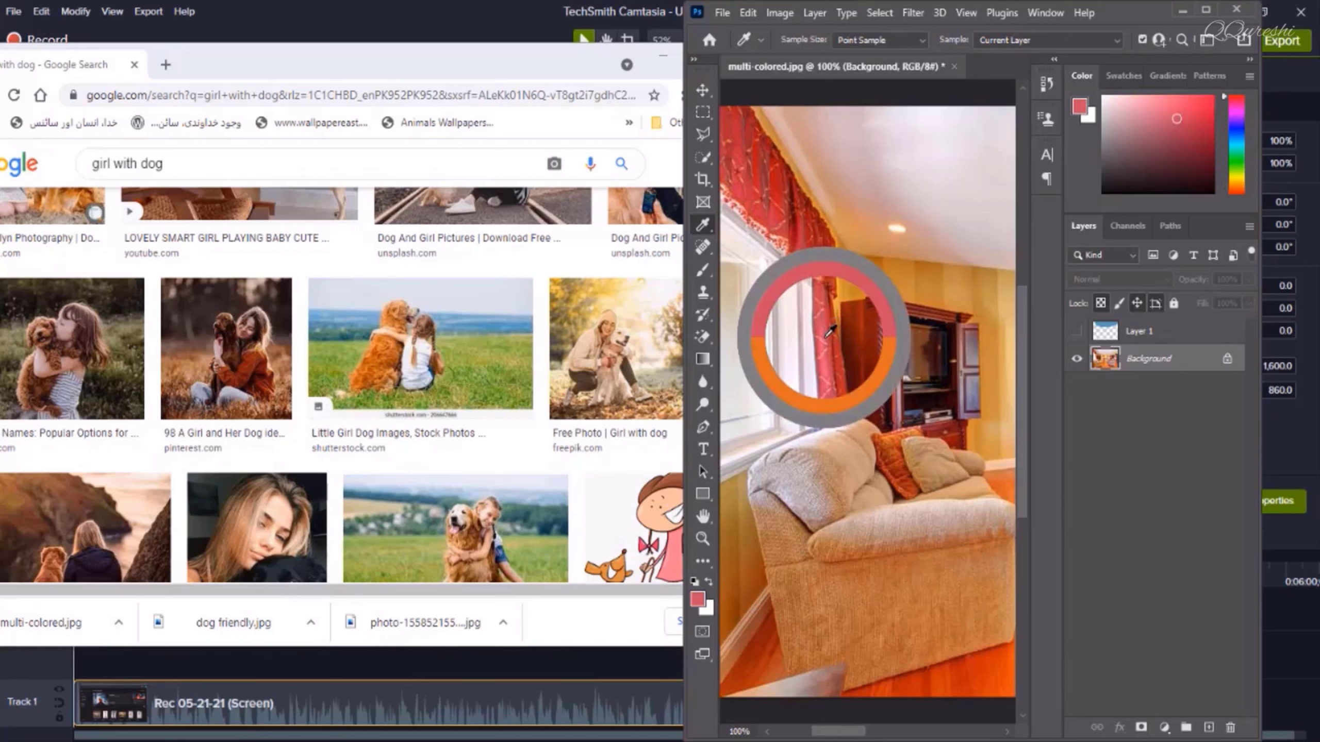
{"action": "left_click_drag", "start_coordinate": [828, 335], "coordinate": [478, 363]}
{"action": "left_click", "coordinate": [1205, 9]}
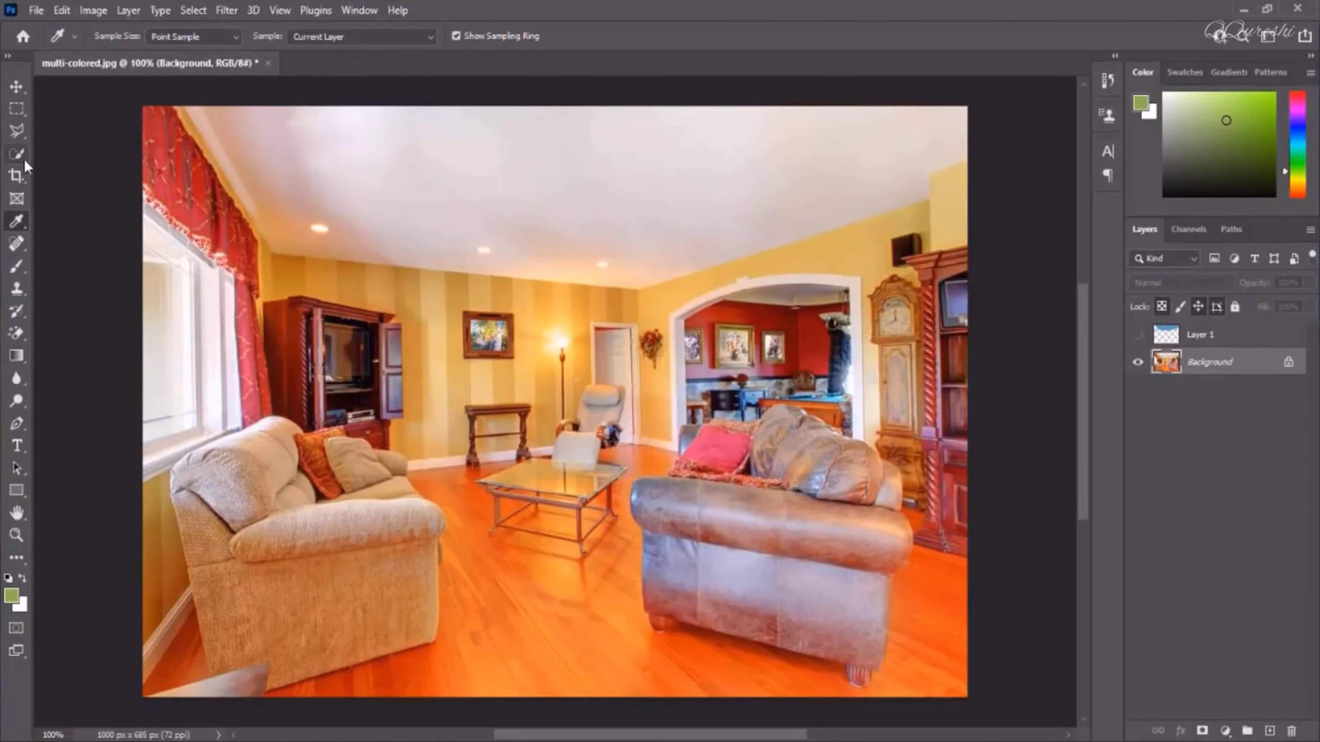
Outline the whole ceiling with the Polygonal Lasso, following the edges of the curtain and the walls, and close the selection
{"action": "left_click", "coordinate": [17, 131]}
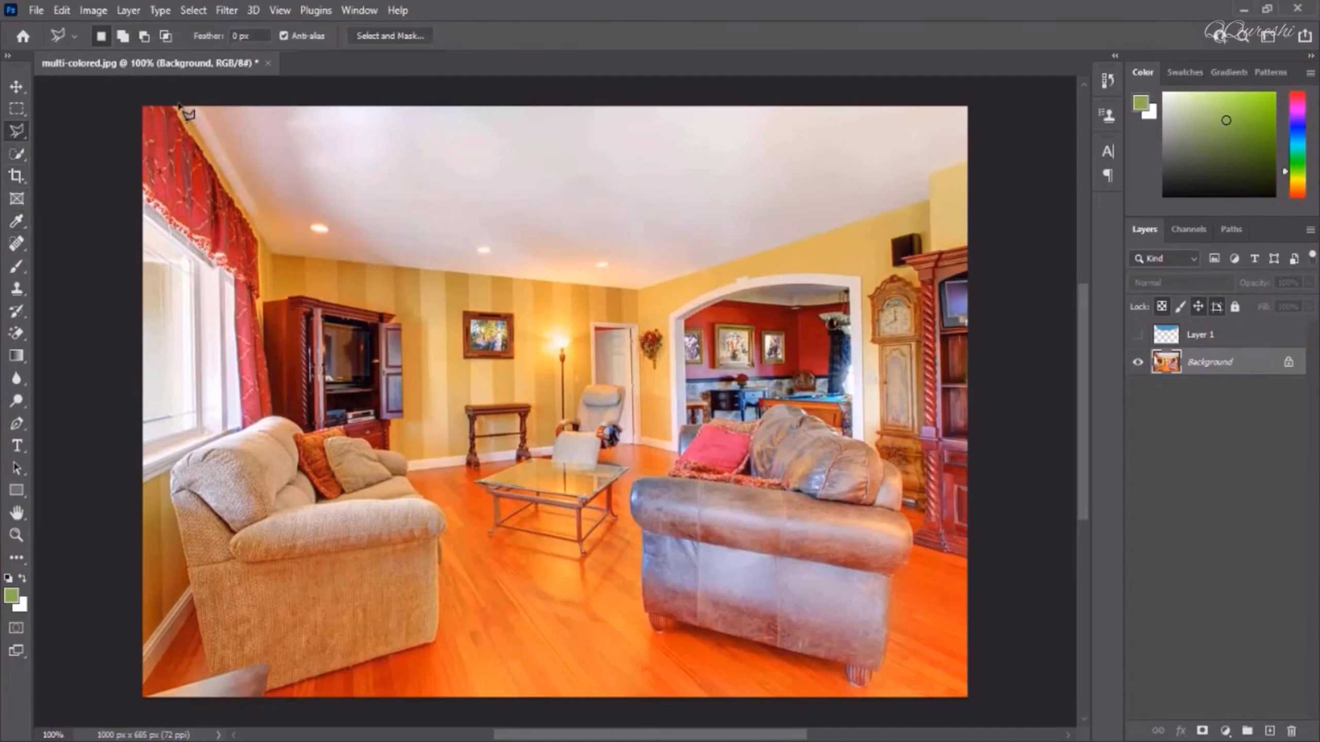
{"action": "left_click", "coordinate": [178, 104]}
{"action": "left_click", "coordinate": [269, 253]}
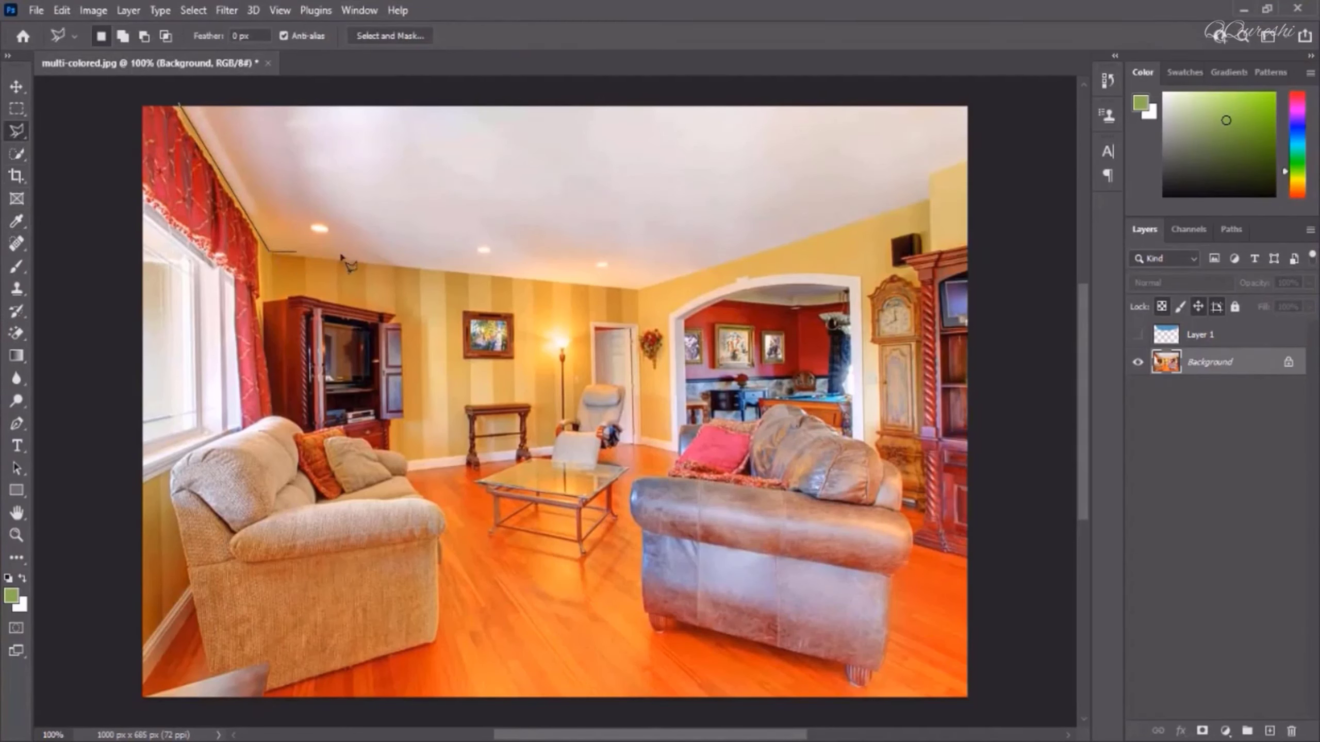
{"action": "left_click", "coordinate": [640, 289]}
{"action": "left_click", "coordinate": [929, 204]}
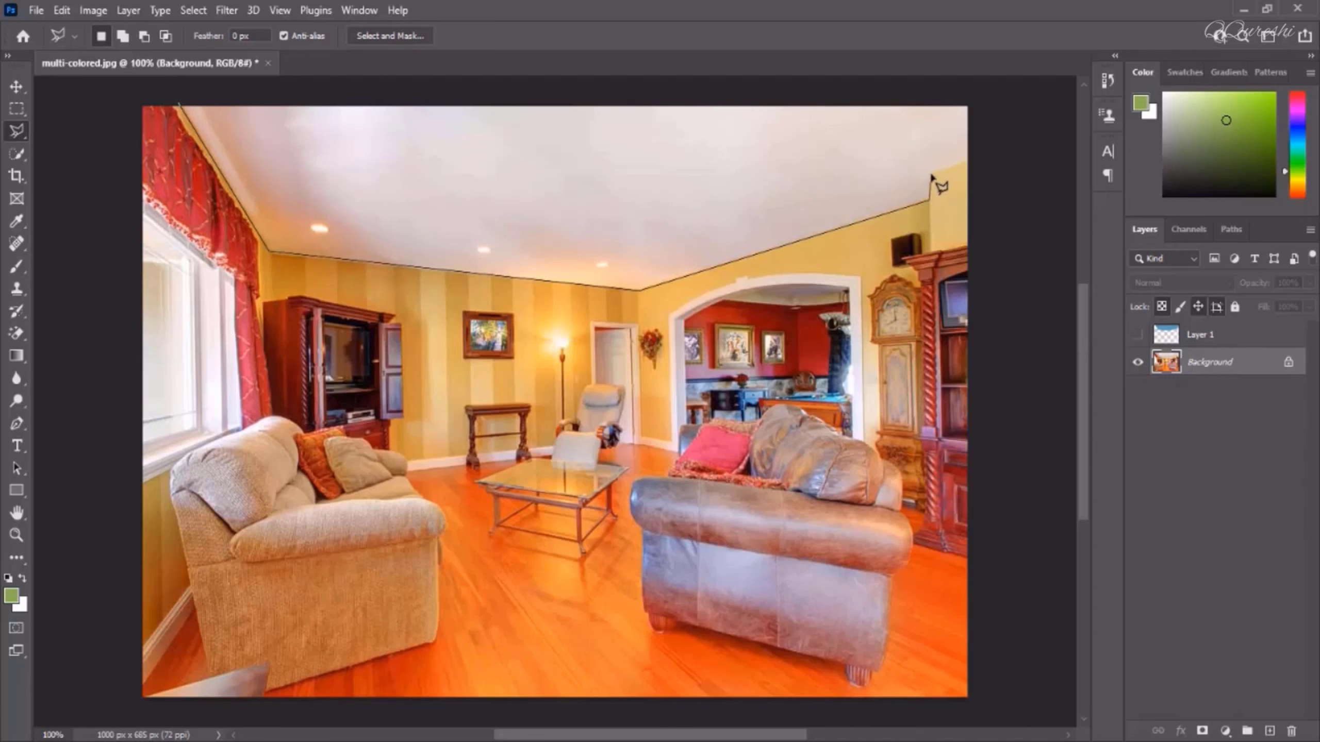
{"action": "left_click", "coordinate": [930, 174]}
{"action": "left_click", "coordinate": [990, 148]}
{"action": "double_click", "coordinate": [990, 104]}
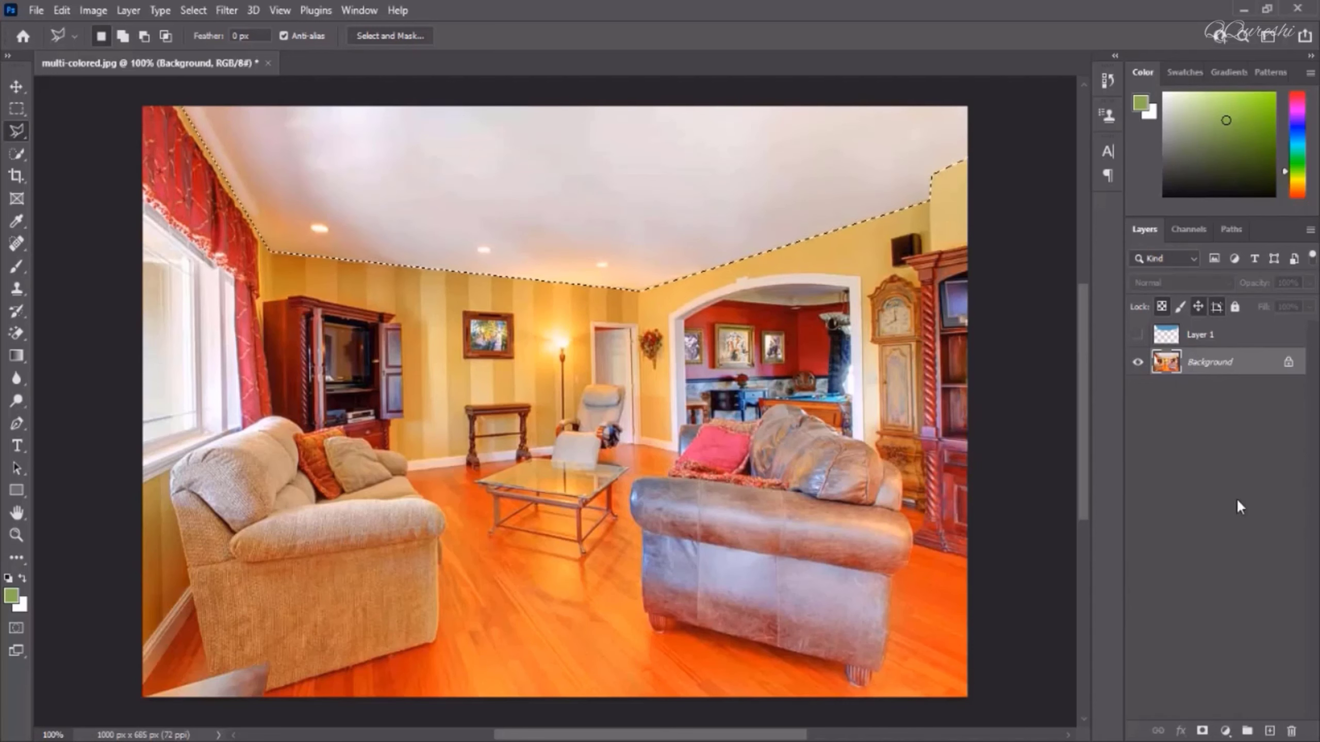
Fill the selected ceiling with the green foreground colour on a new layer above the Background and clear the selection
{"action": "left_click", "coordinate": [1270, 731]}
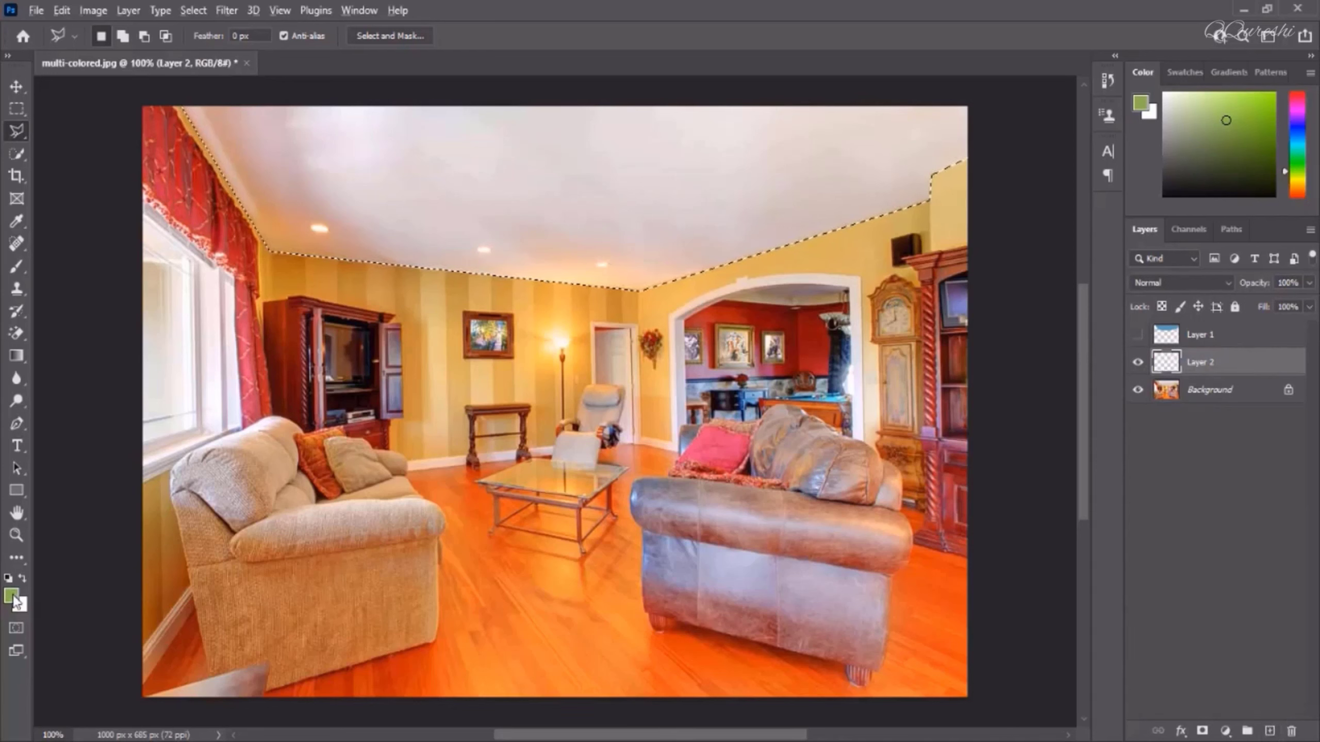
{"action": "key", "text": "alt+Delete"}
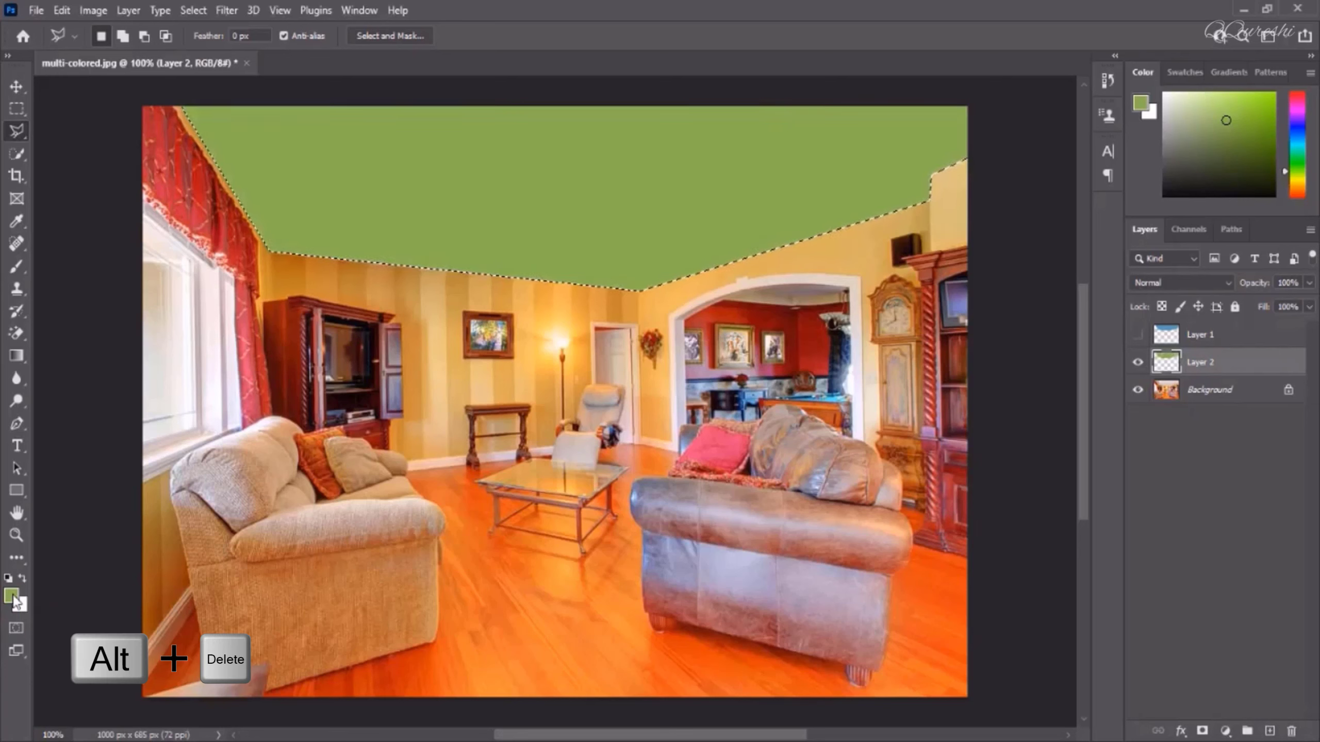
{"action": "key", "text": "ctrl+d"}
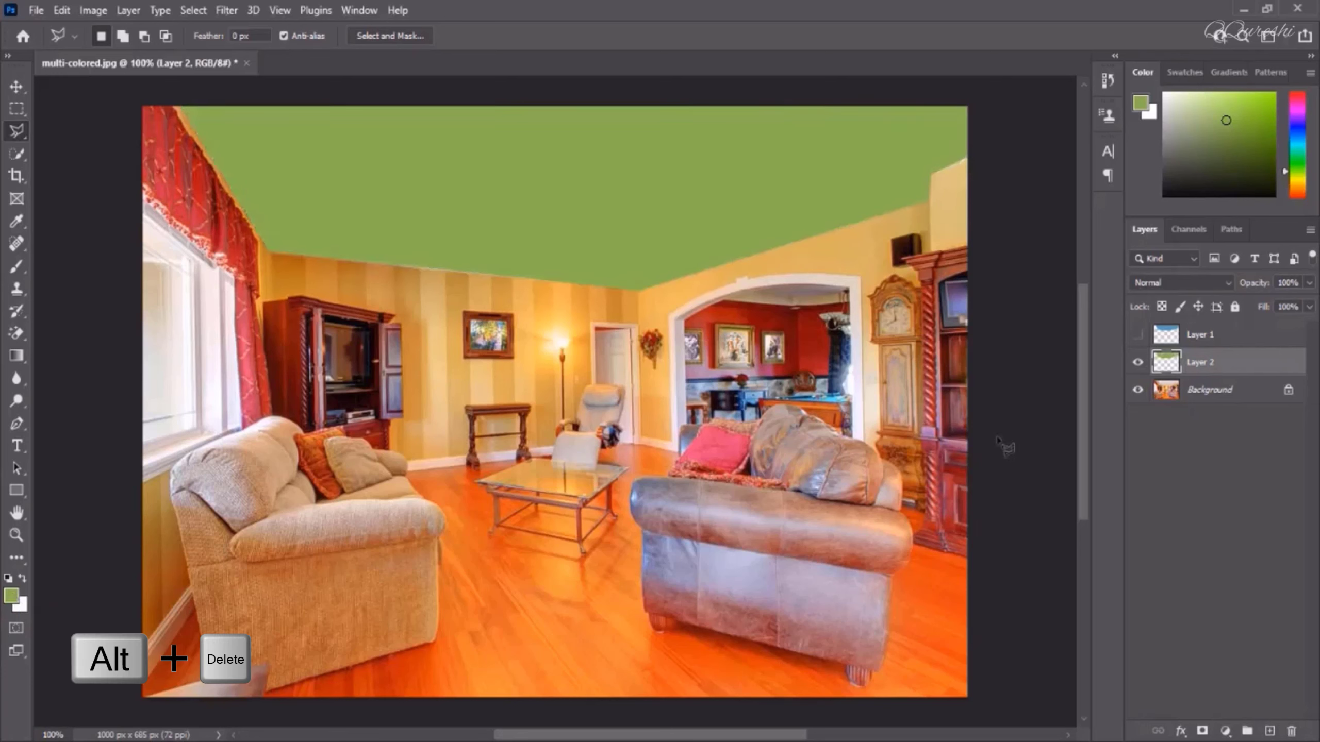
Set the blend mode of the green ceiling layer, Layer 2, to Multiply
{"action": "left_click", "coordinate": [1146, 284]}
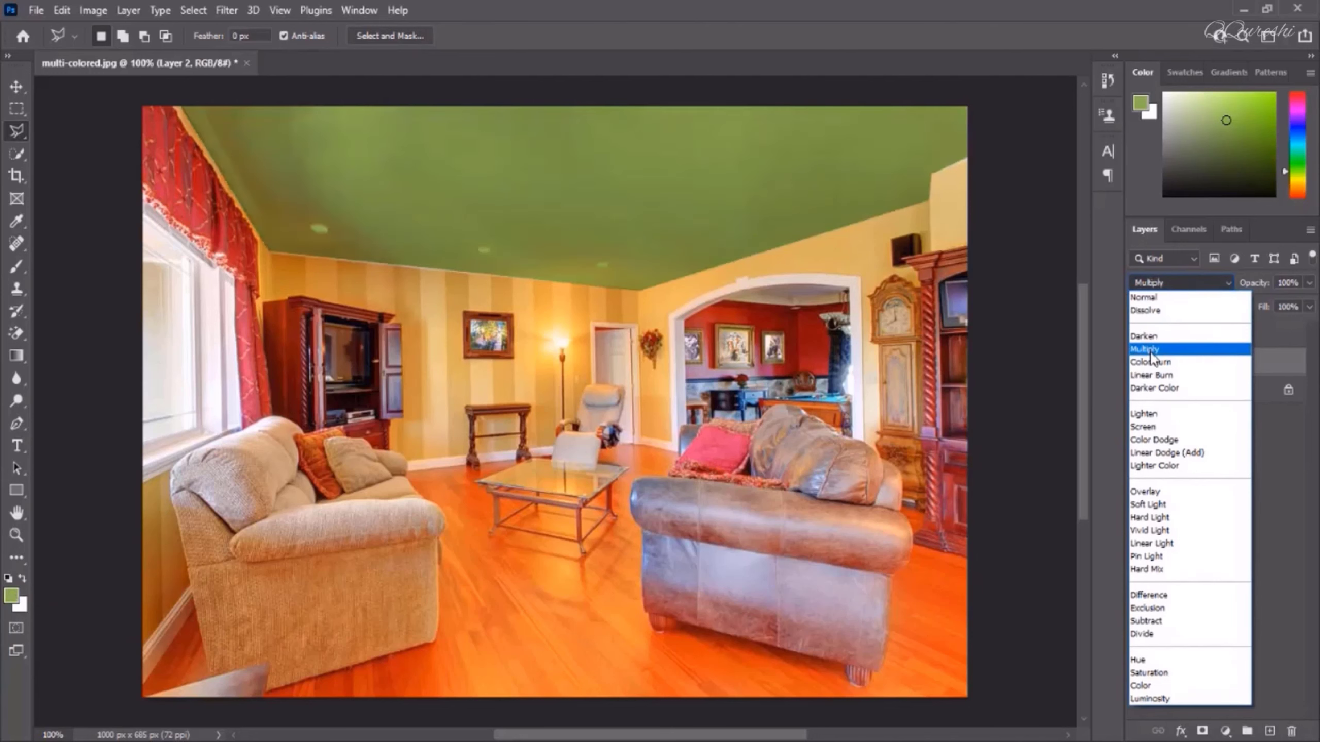
{"action": "left_click", "coordinate": [1150, 352]}
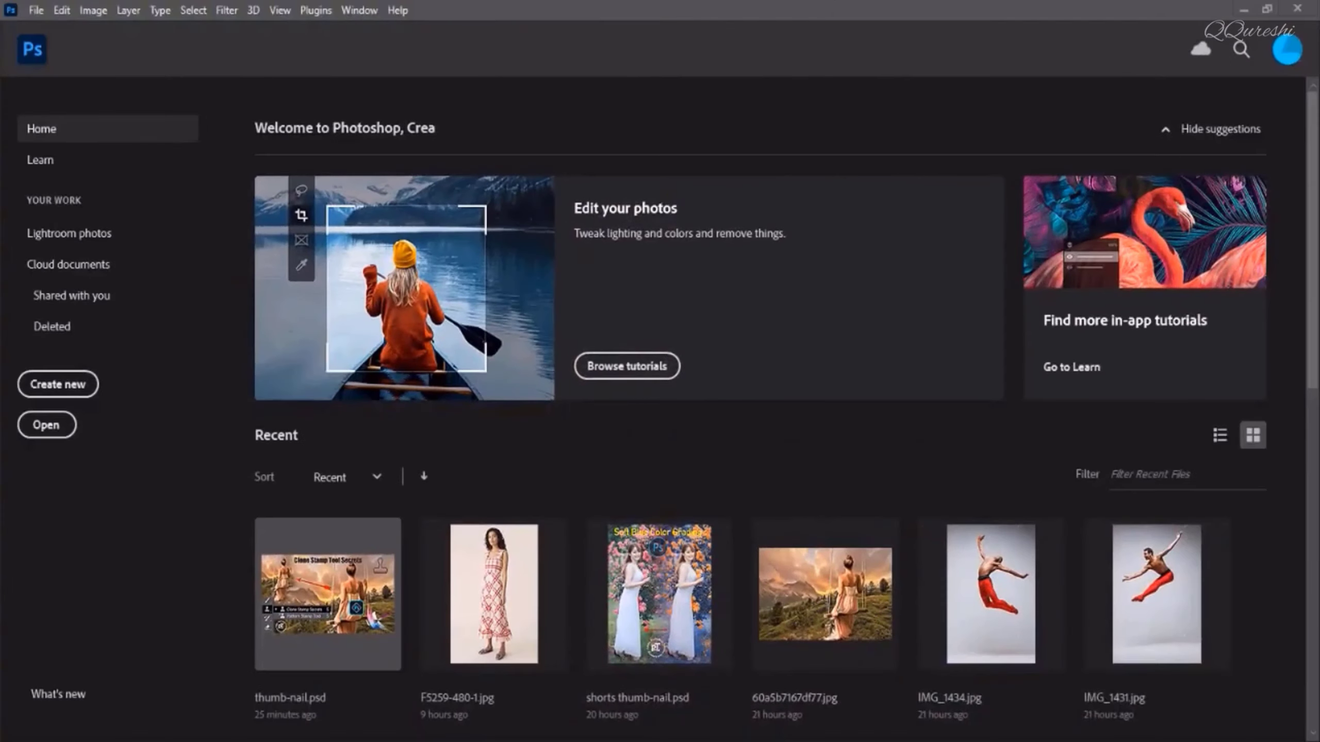
Open the dog friendly image from the Desktop and show it at 100%
{"action": "left_click", "coordinate": [36, 12]}
{"action": "left_click", "coordinate": [37, 47]}
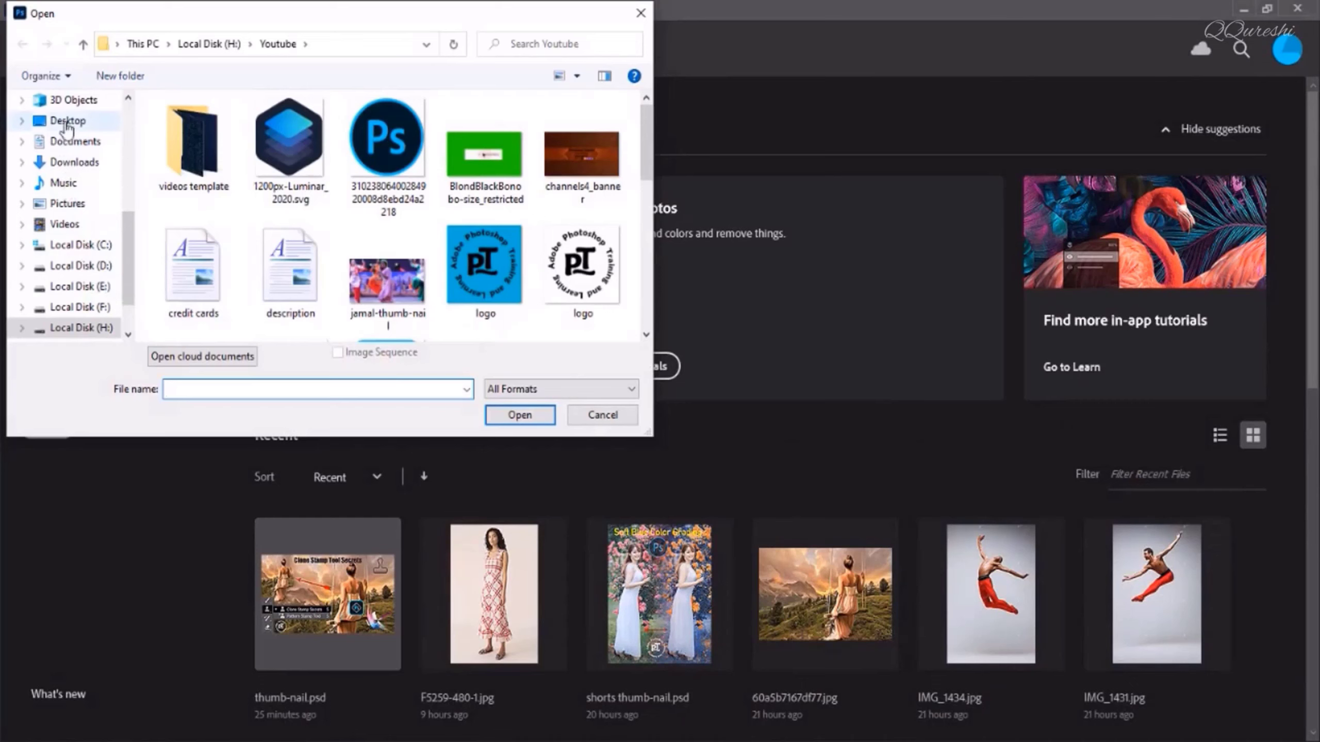
{"action": "left_click", "coordinate": [67, 121]}
{"action": "left_click", "coordinate": [369, 169]}
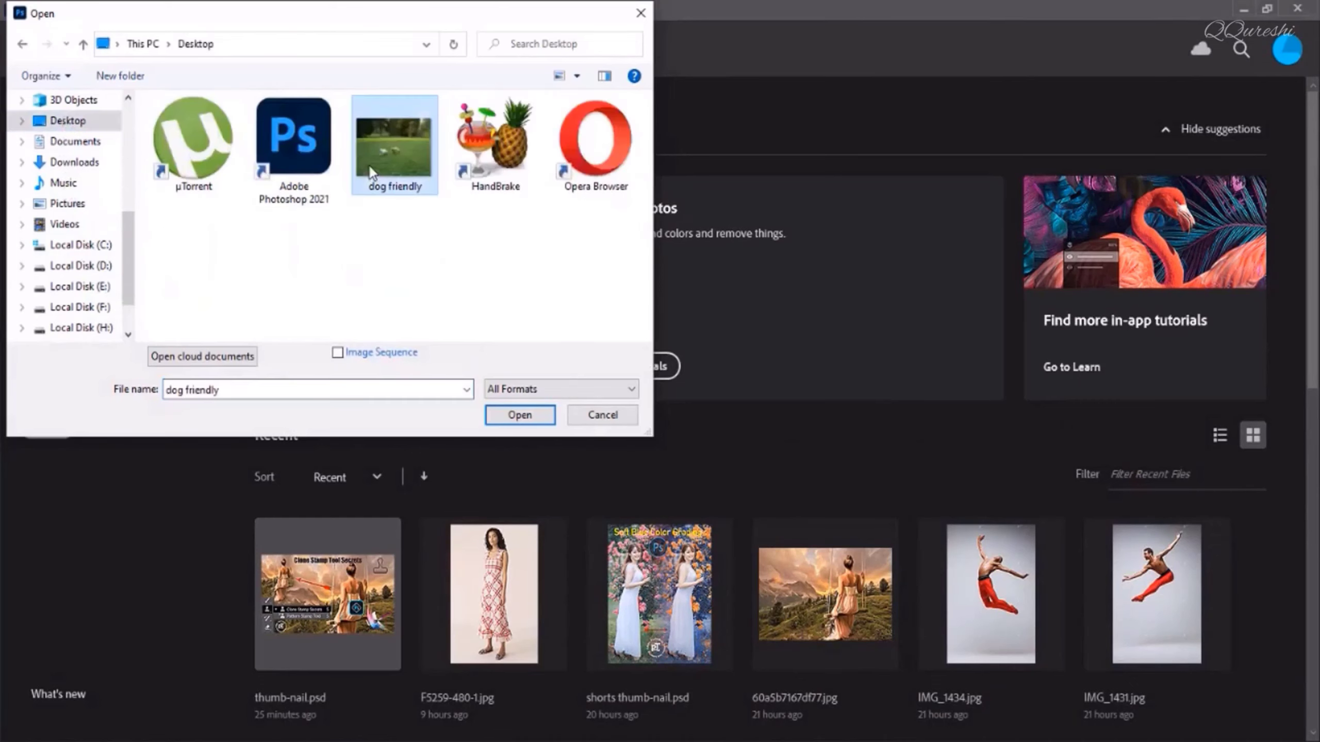
{"action": "left_click", "coordinate": [531, 415]}
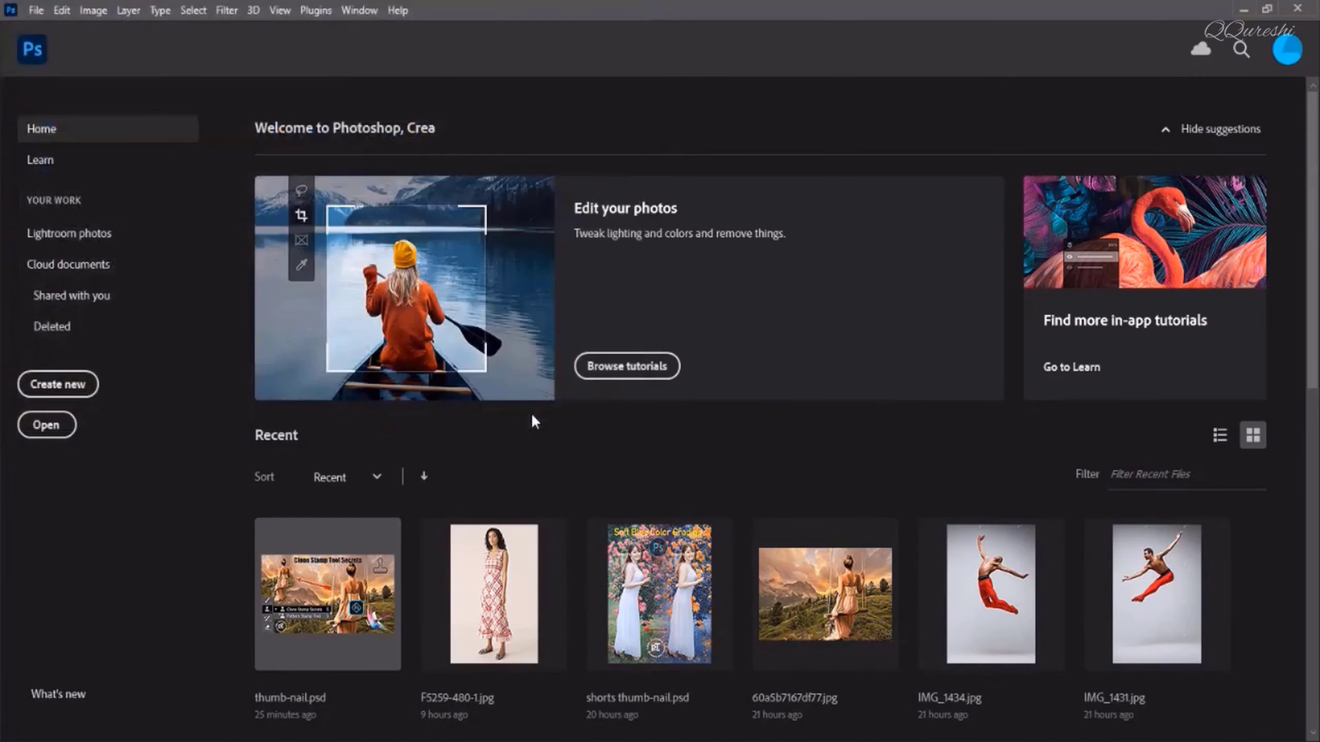
{"action": "key", "text": "ctrl+plus"}
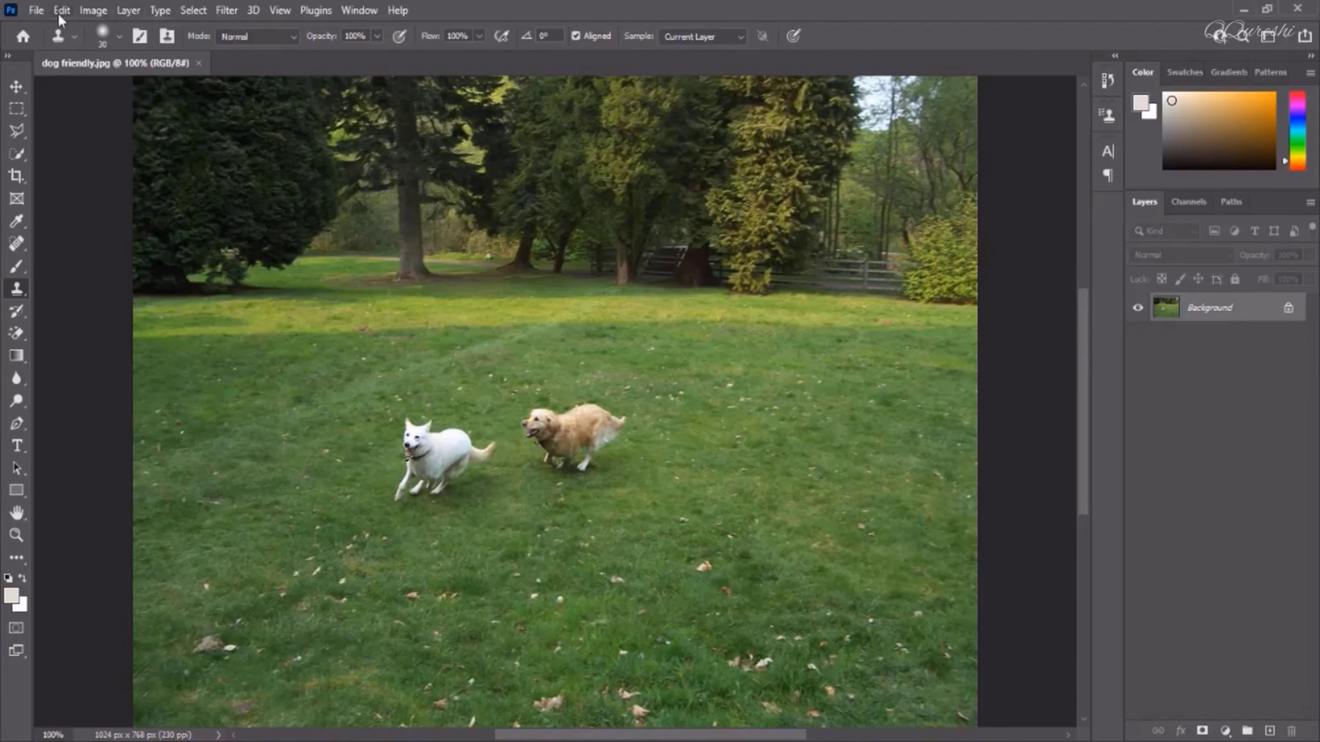
Try to open the dog friendly image from the Desktop a second time
{"action": "left_click", "coordinate": [36, 10]}
{"action": "left_click", "coordinate": [33, 43]}
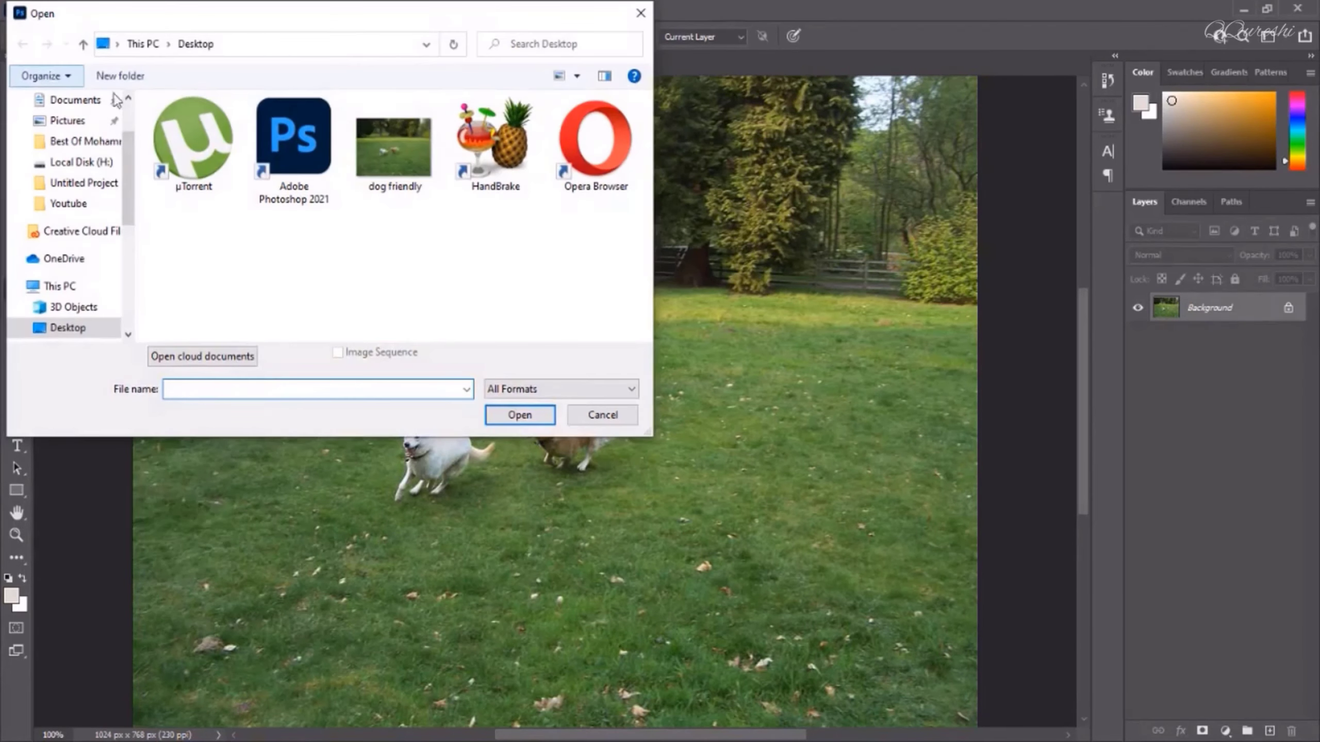
{"action": "left_click", "coordinate": [364, 163]}
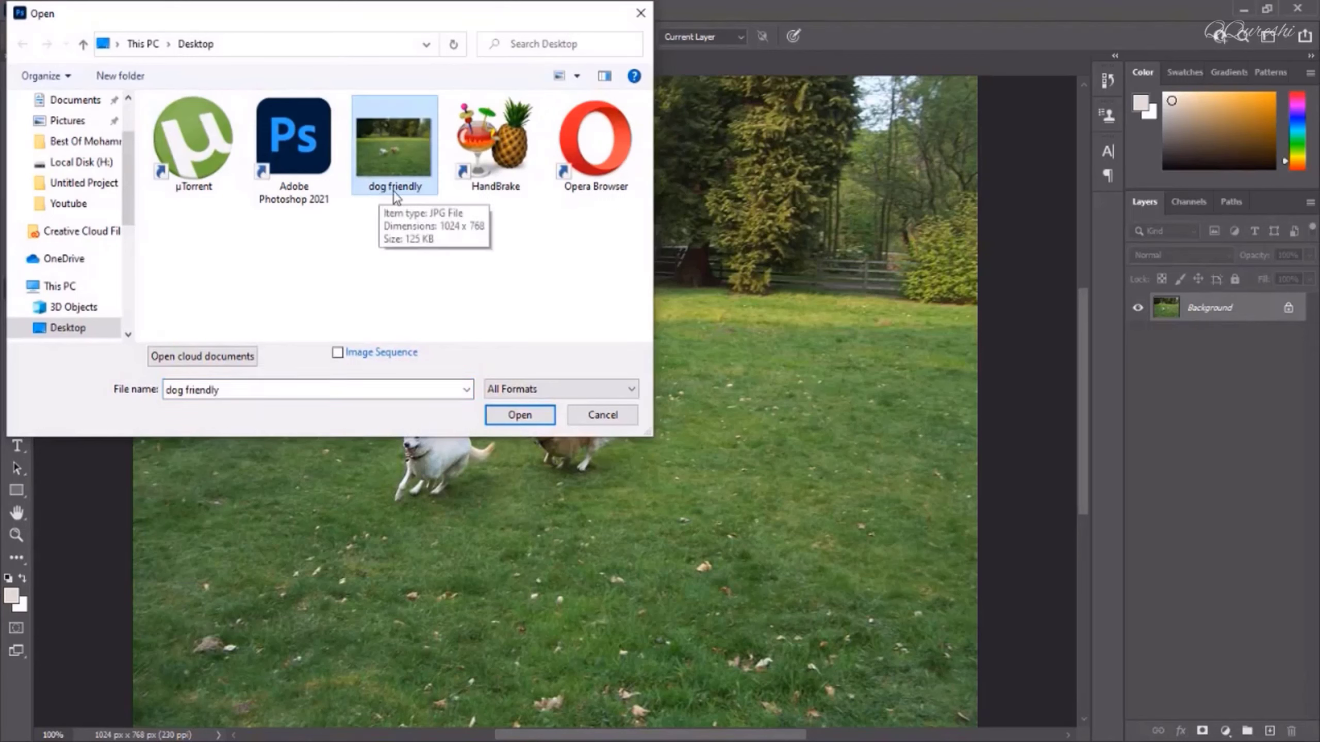
{"action": "left_click", "coordinate": [521, 416]}
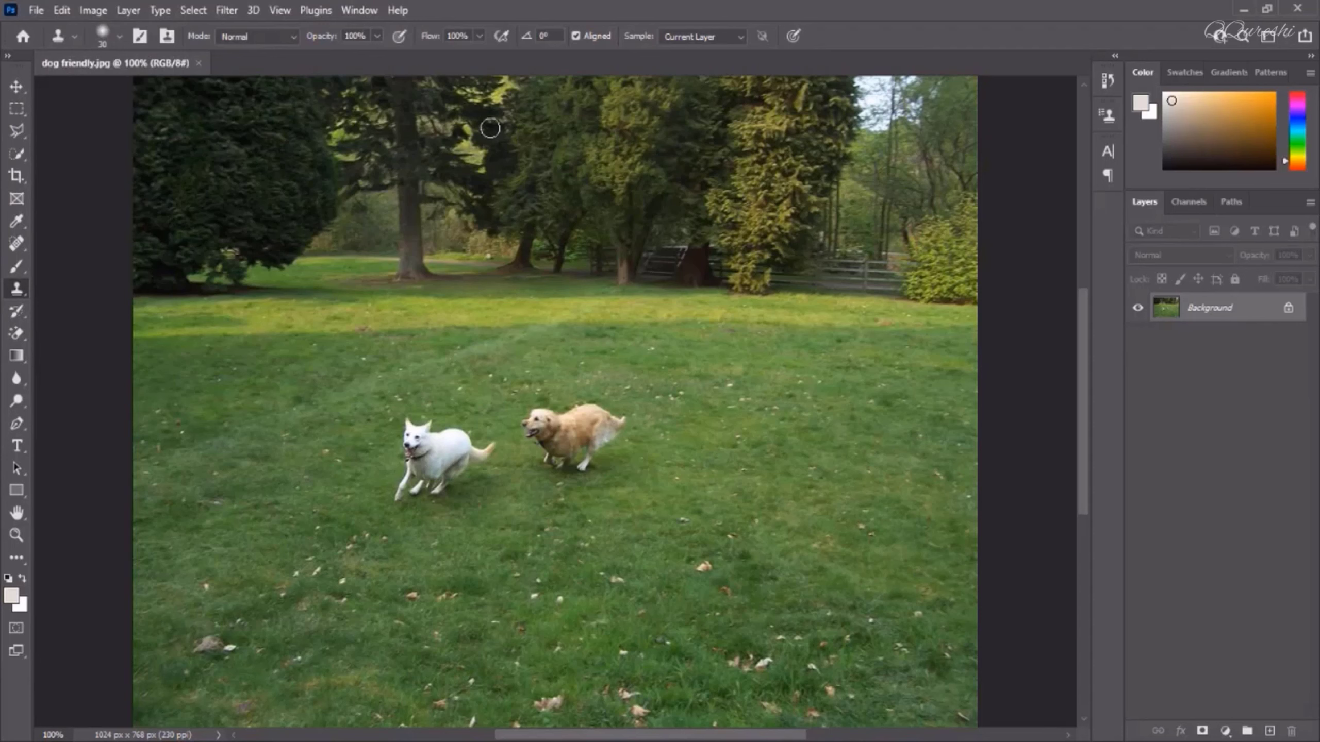
Create a second window for dog friendly.jpg and switch between the two windows of the image
{"action": "left_click", "coordinate": [357, 11]}
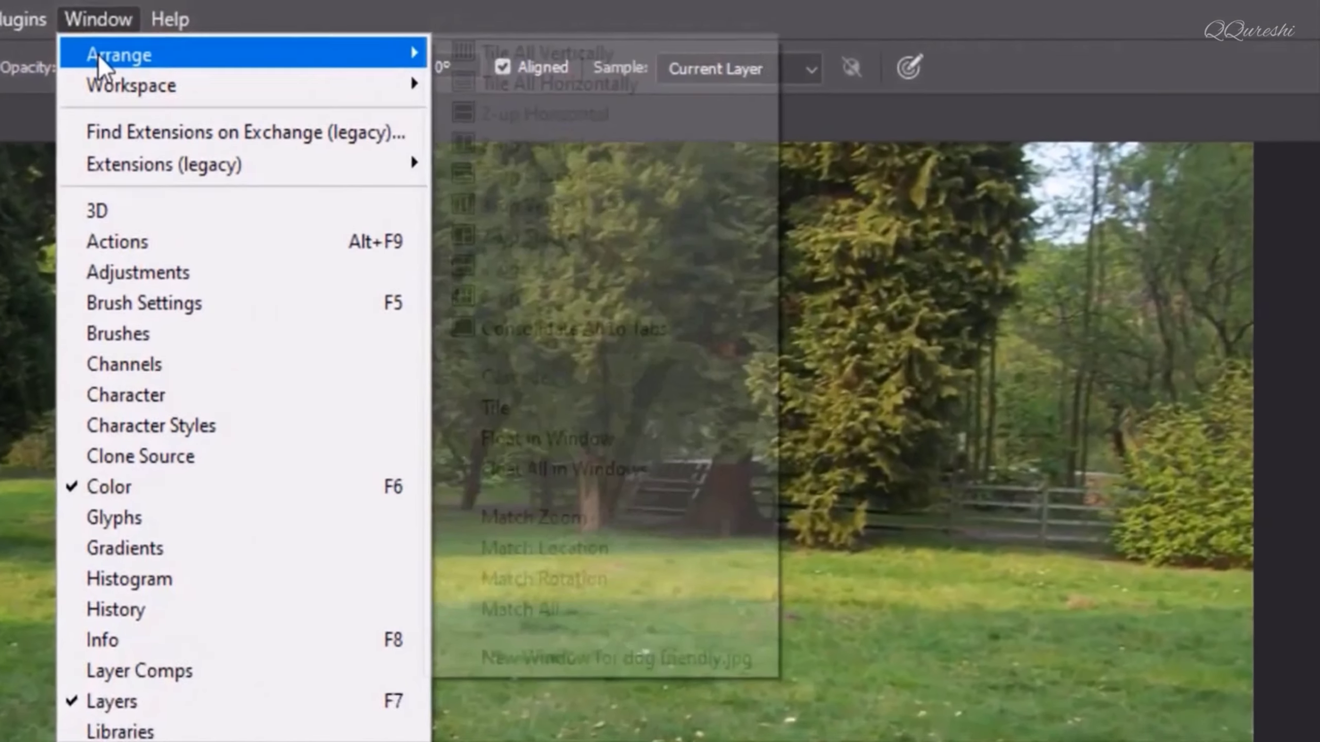
{"action": "mouse_move", "coordinate": [438, 29]}
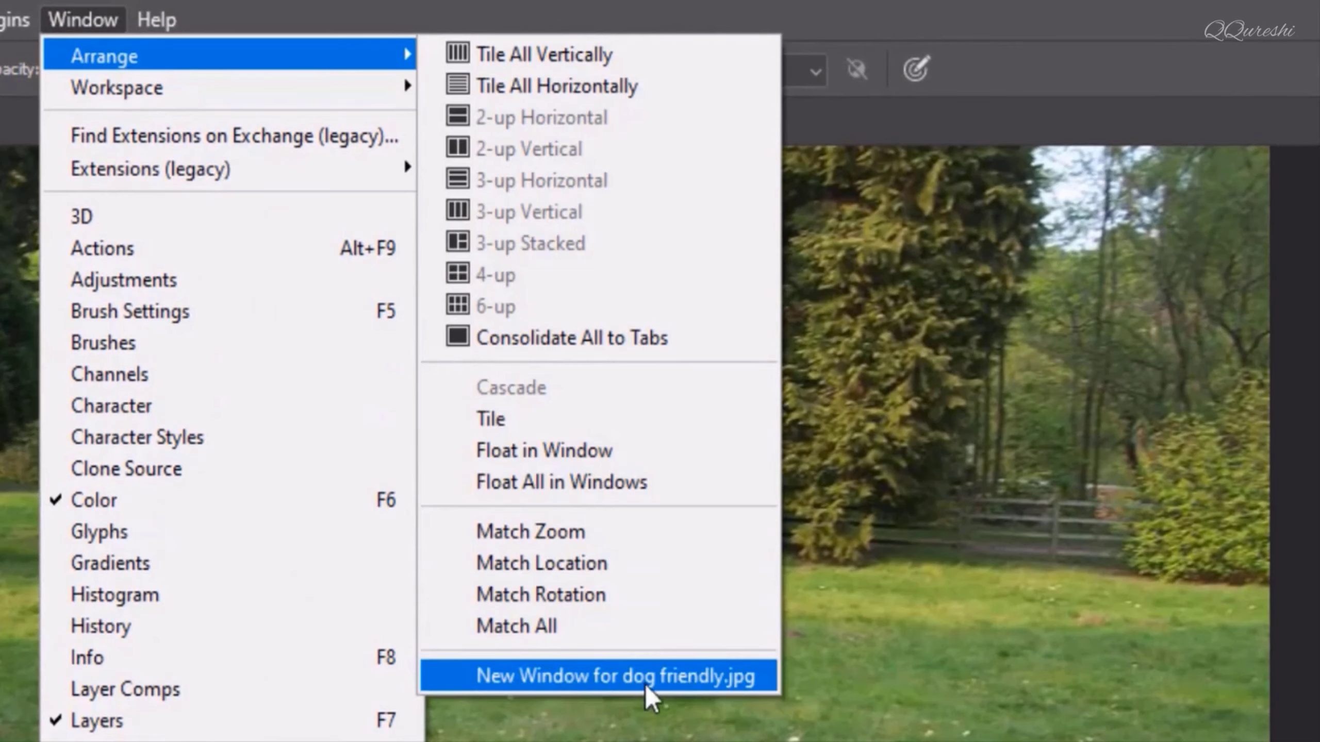
{"action": "left_click", "coordinate": [616, 687]}
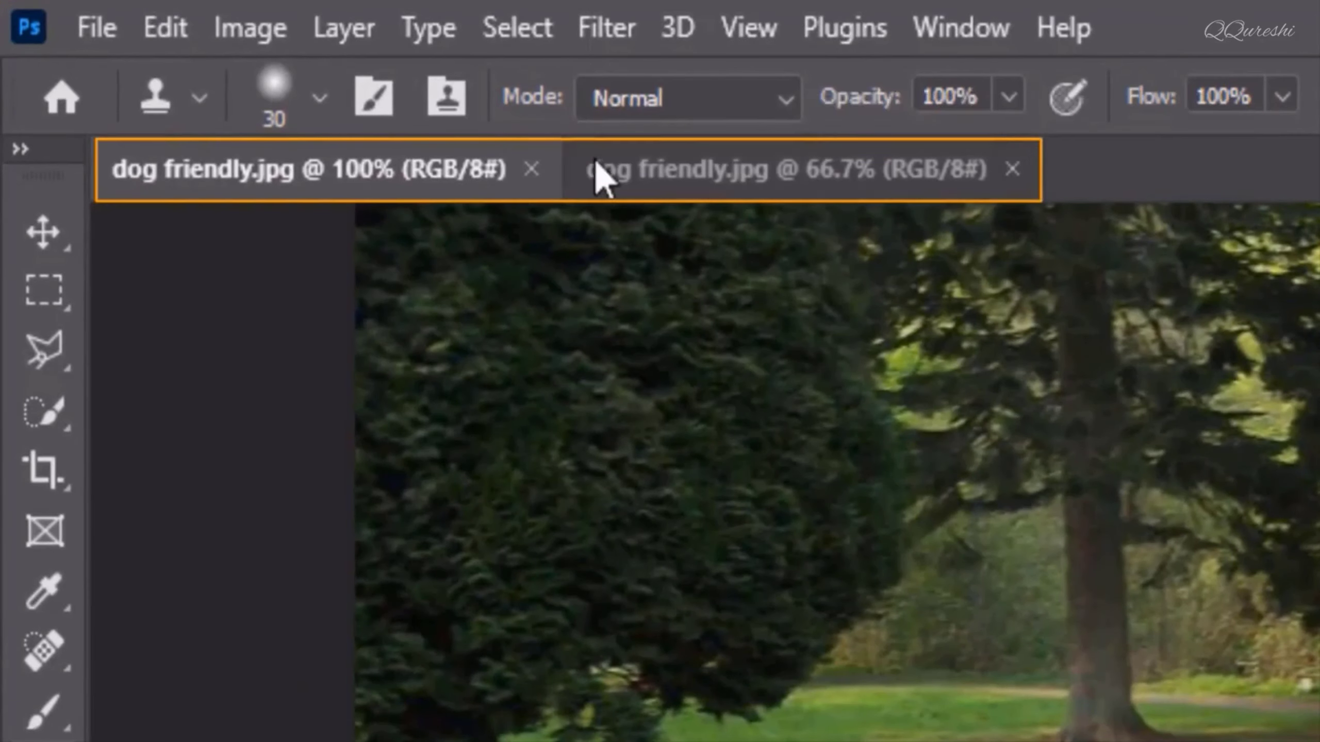
{"action": "left_click", "coordinate": [794, 188]}
{"action": "left_click", "coordinate": [457, 185]}
{"action": "left_click", "coordinate": [718, 185]}
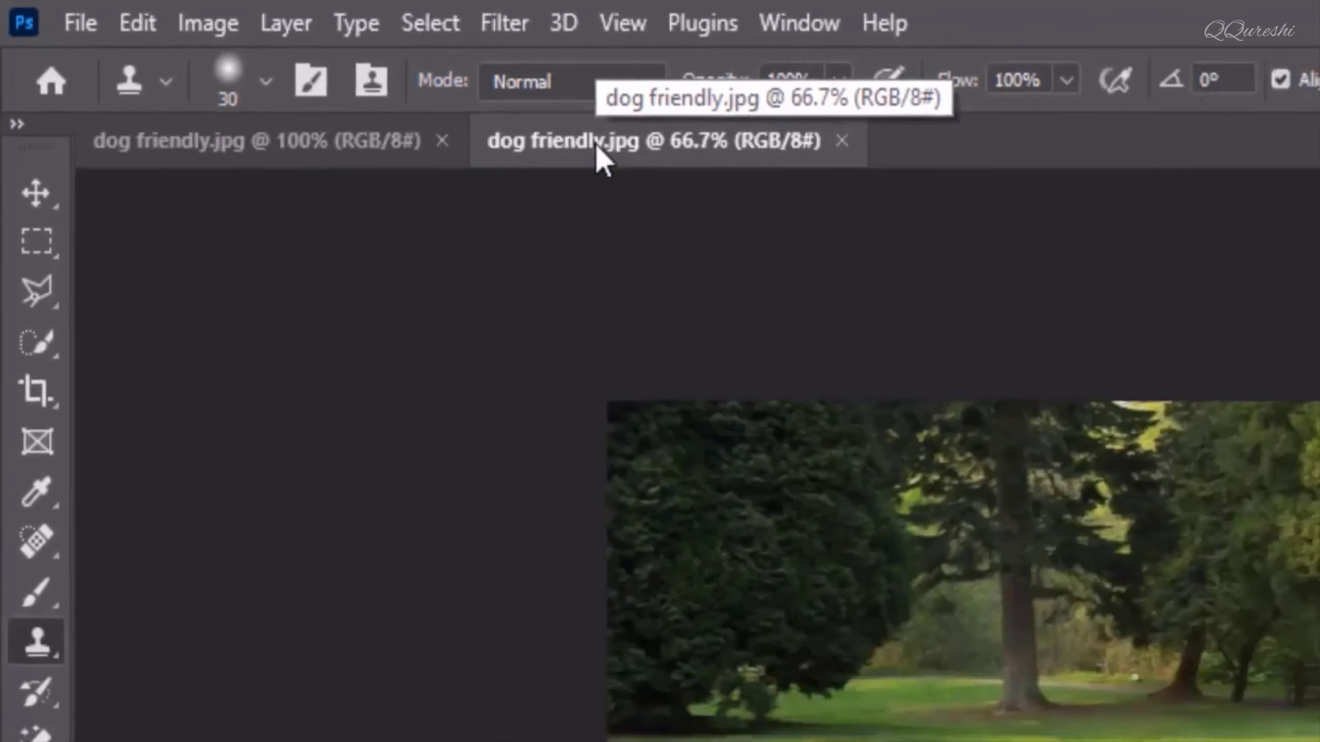
Fit the image to the screen in both dog friendly.jpg windows and compare the two views
{"action": "key", "text": "ctrl+0"}
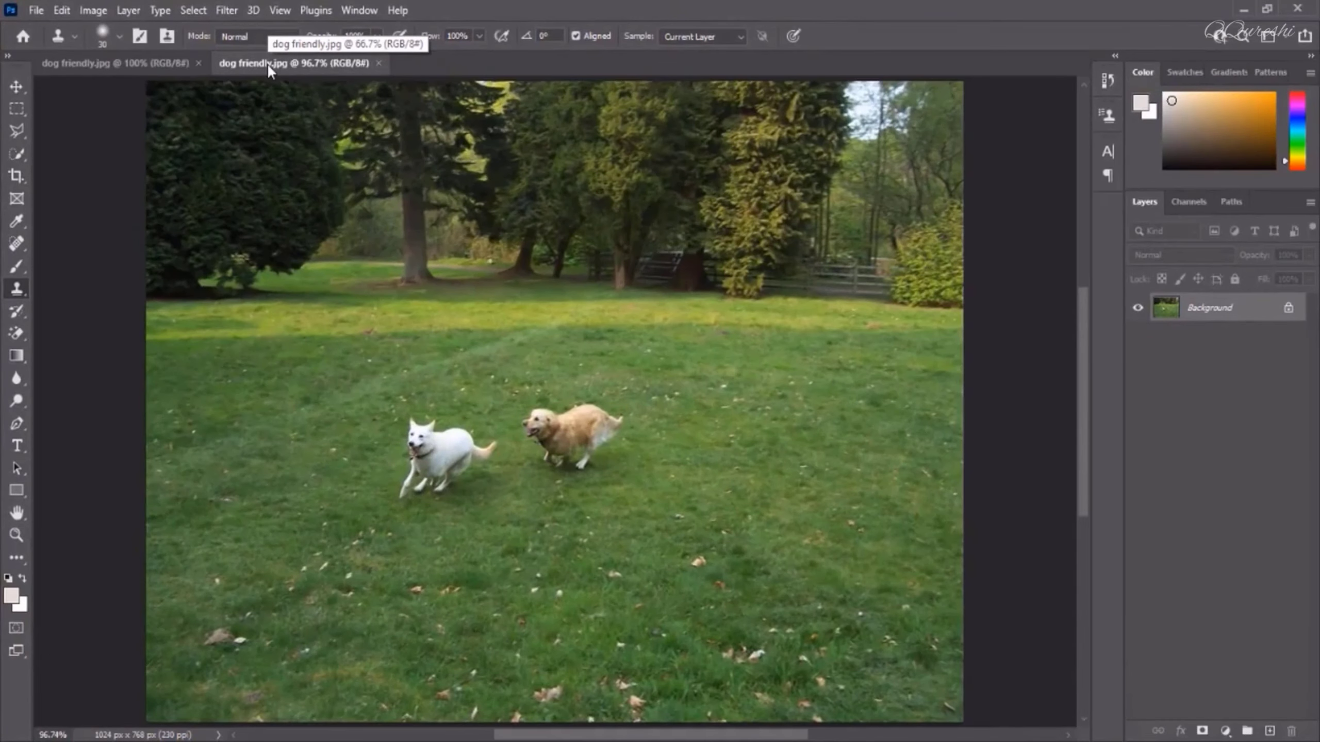
{"action": "left_click", "coordinate": [159, 67]}
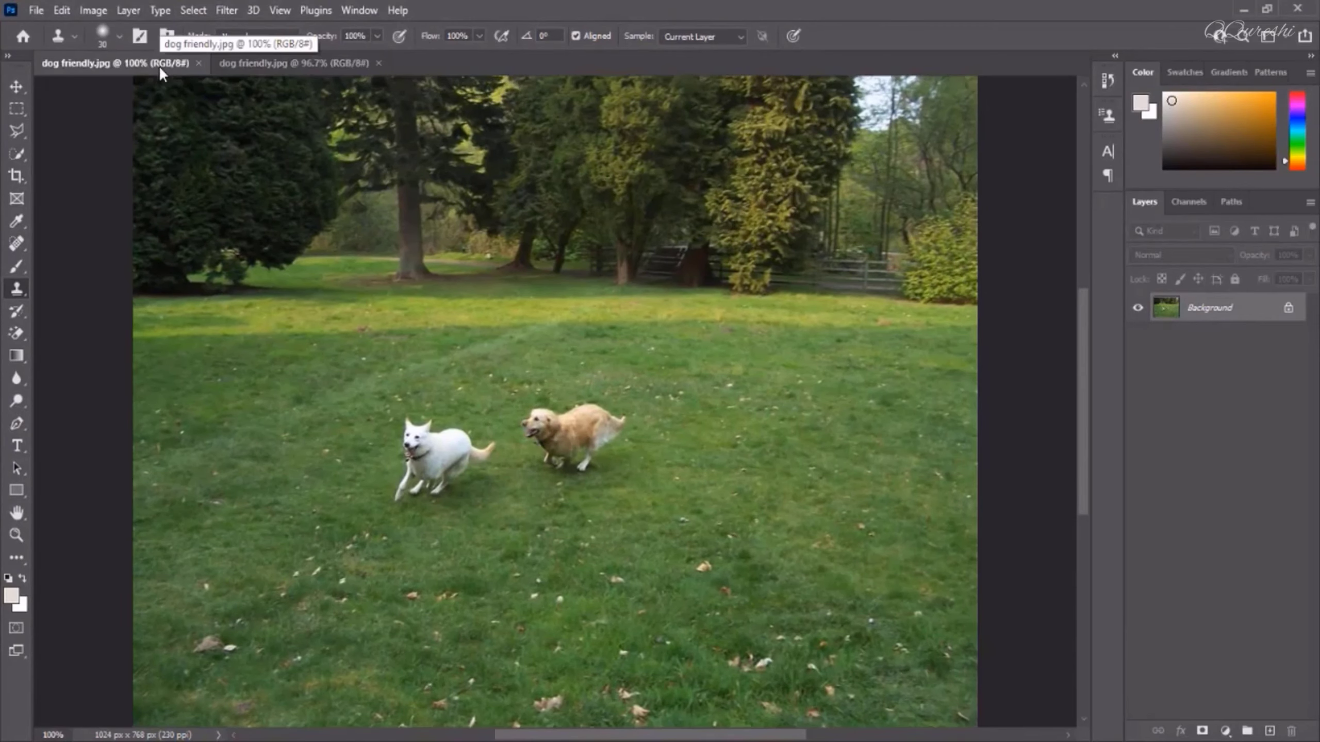
{"action": "key", "text": "ctrl+0"}
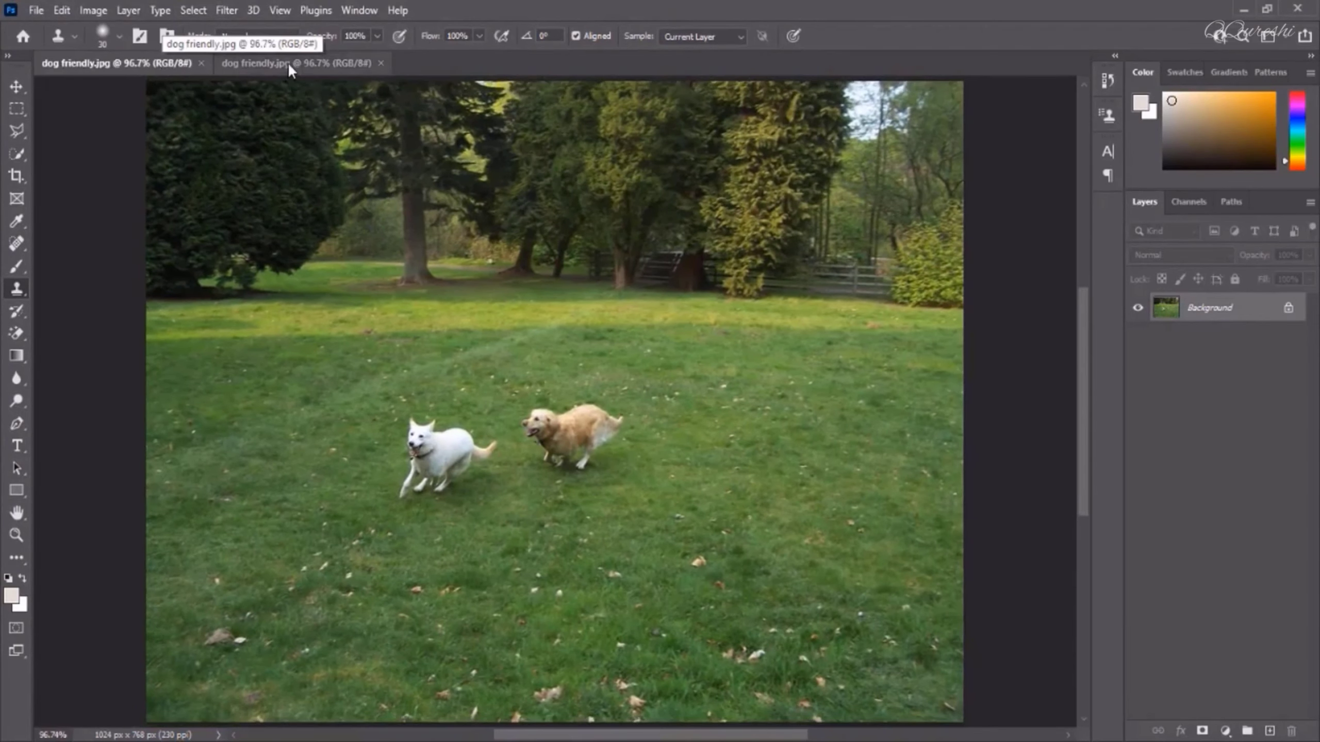
{"action": "left_click", "coordinate": [288, 61]}
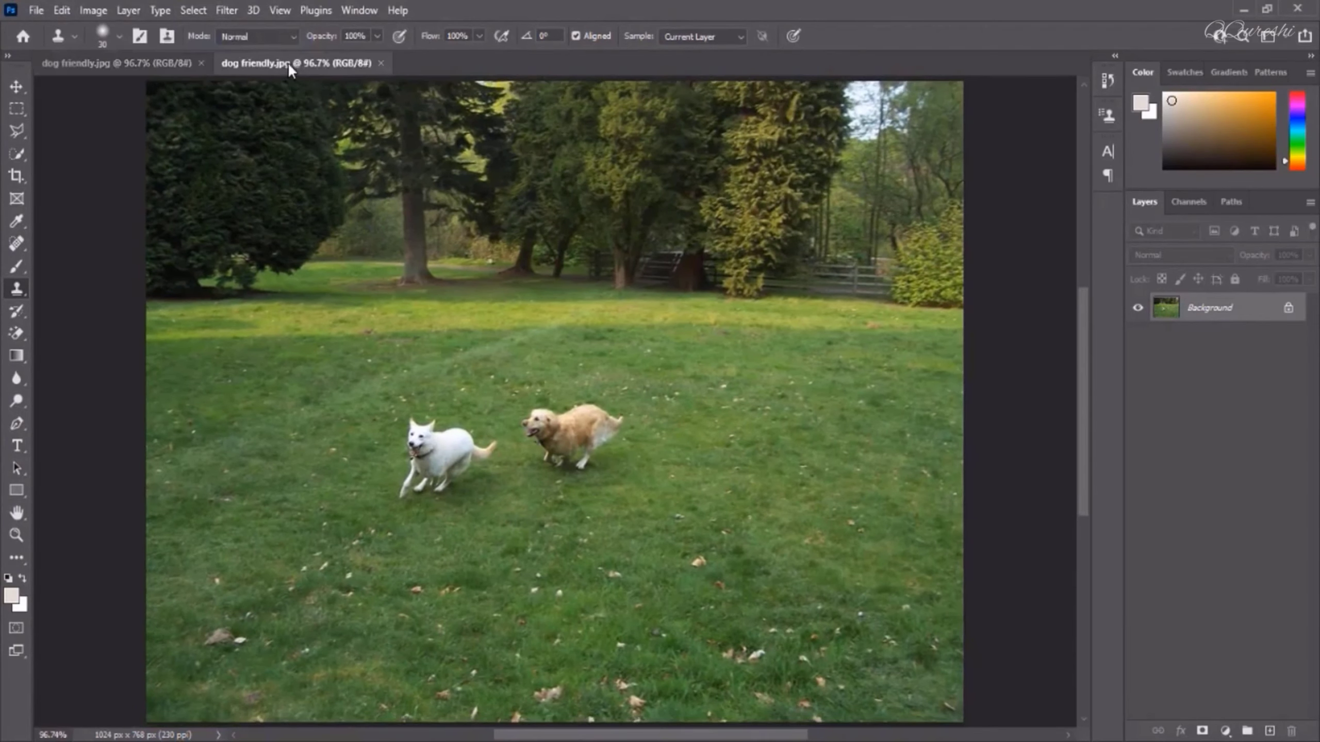
{"action": "left_click", "coordinate": [154, 63]}
{"action": "left_click", "coordinate": [251, 63]}
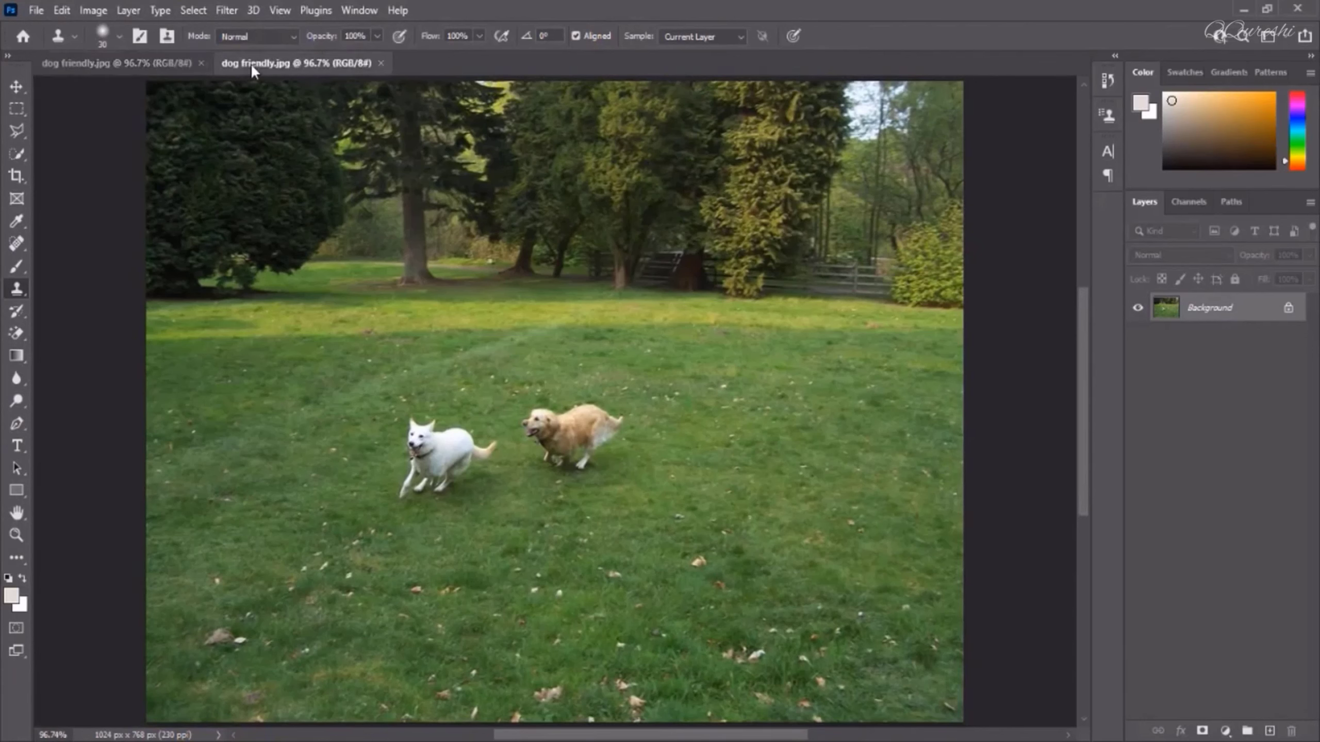
{"action": "left_click", "coordinate": [152, 62]}
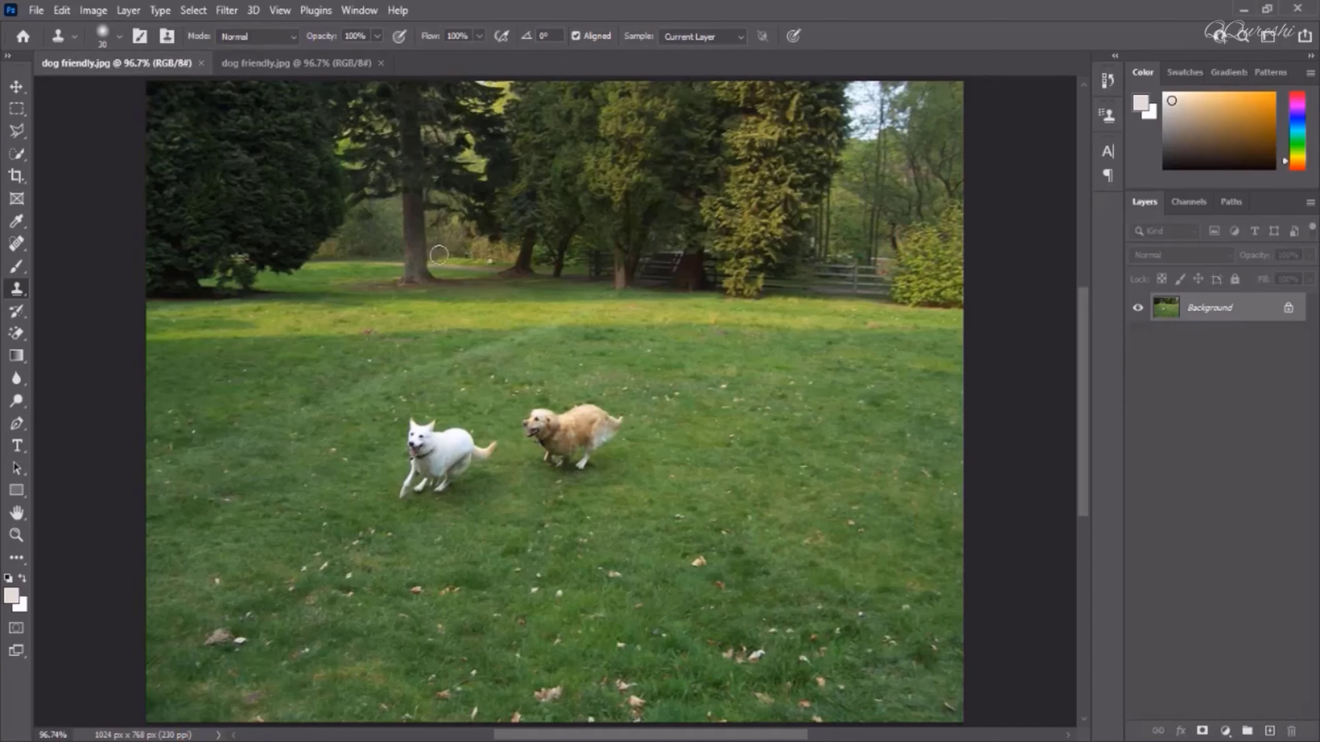
Arrange the two dog friendly.jpg windows side by side as 2-up Vertical and centre the two dogs in each
{"action": "left_click", "coordinate": [351, 10]}
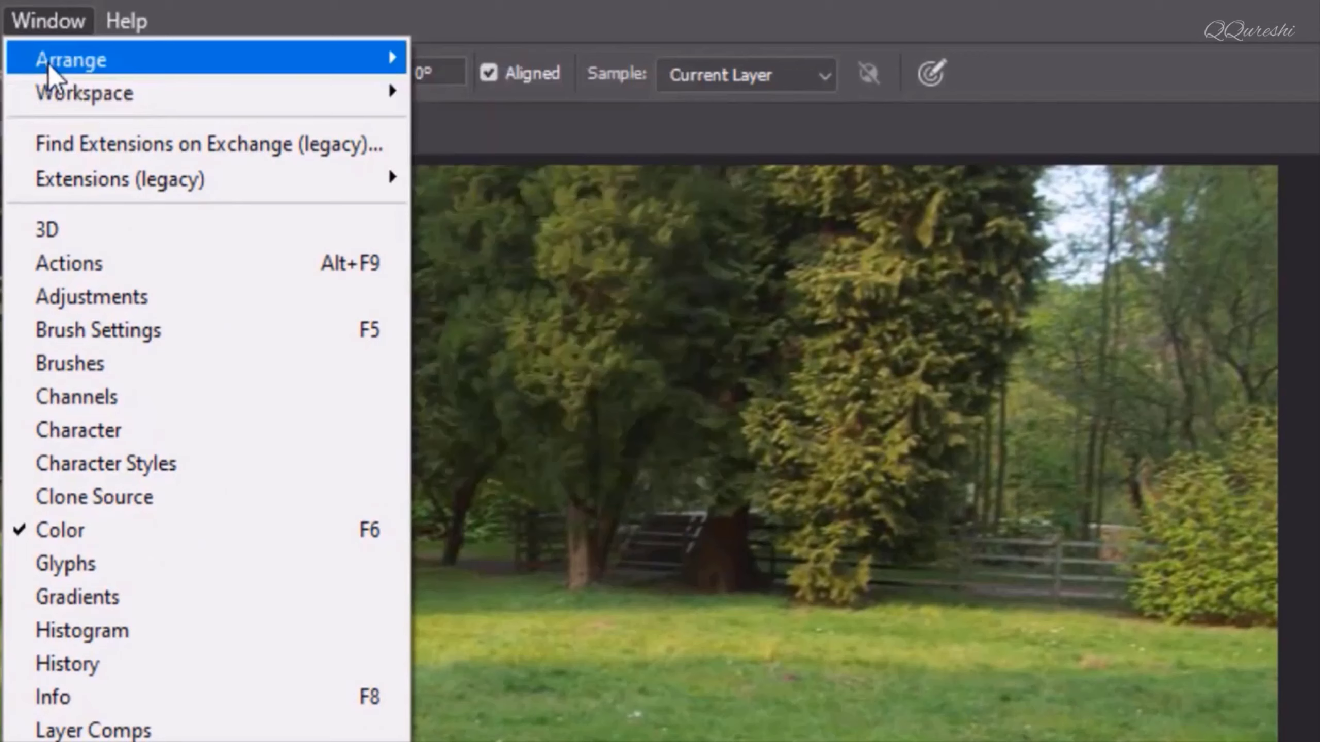
{"action": "mouse_move", "coordinate": [442, 36]}
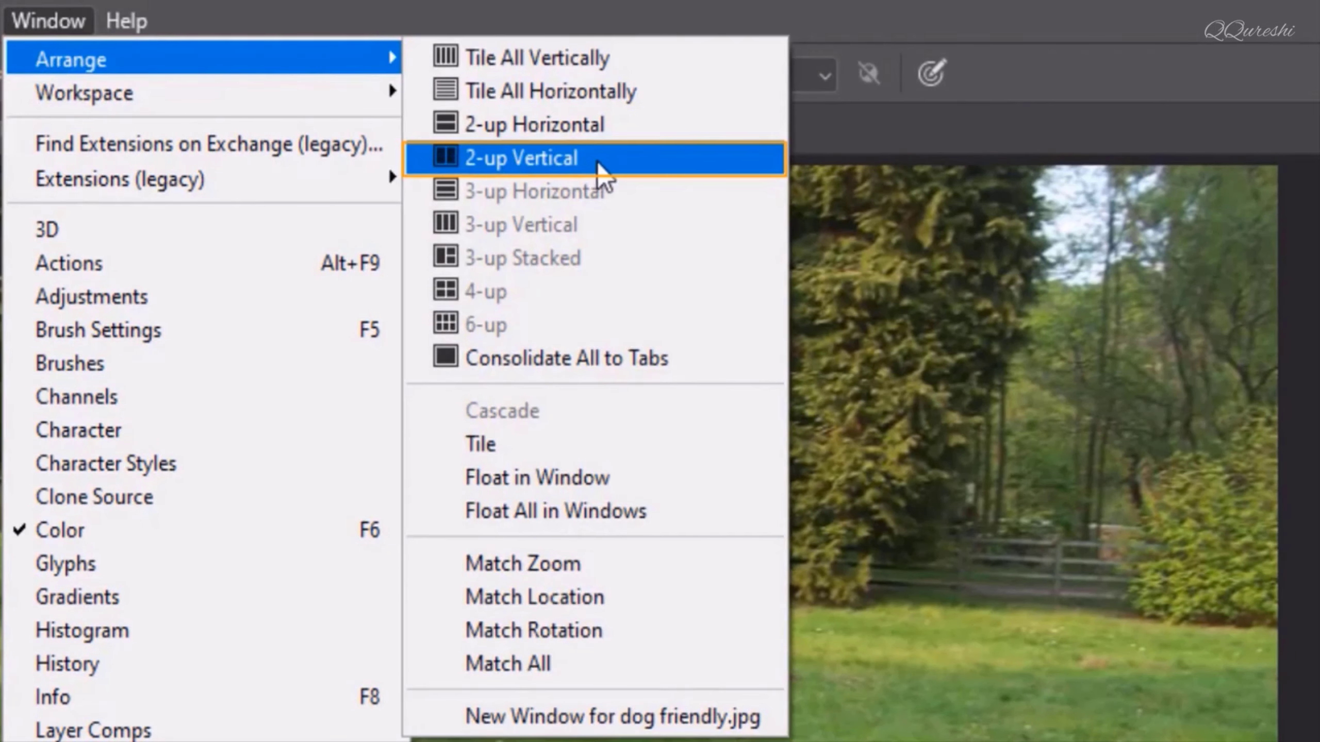
{"action": "left_click", "coordinate": [628, 161]}
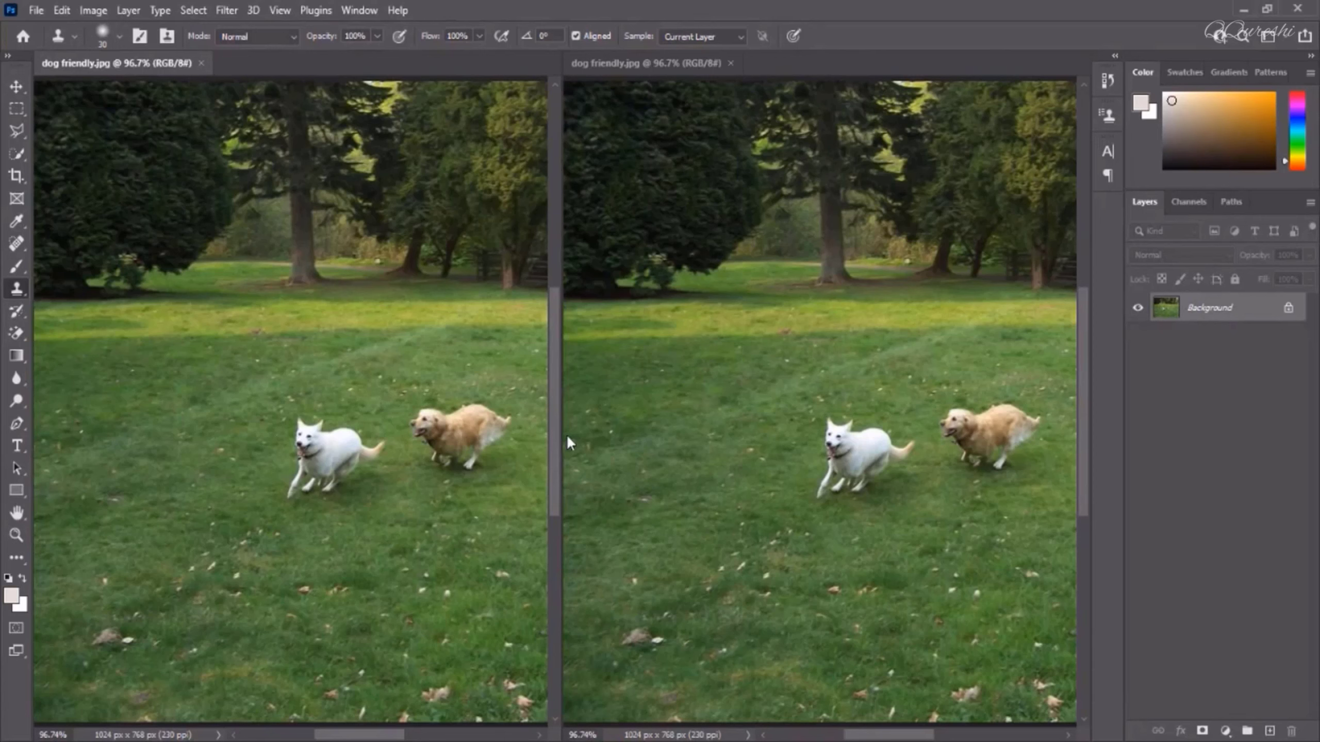
{"action": "left_click", "coordinate": [903, 445]}
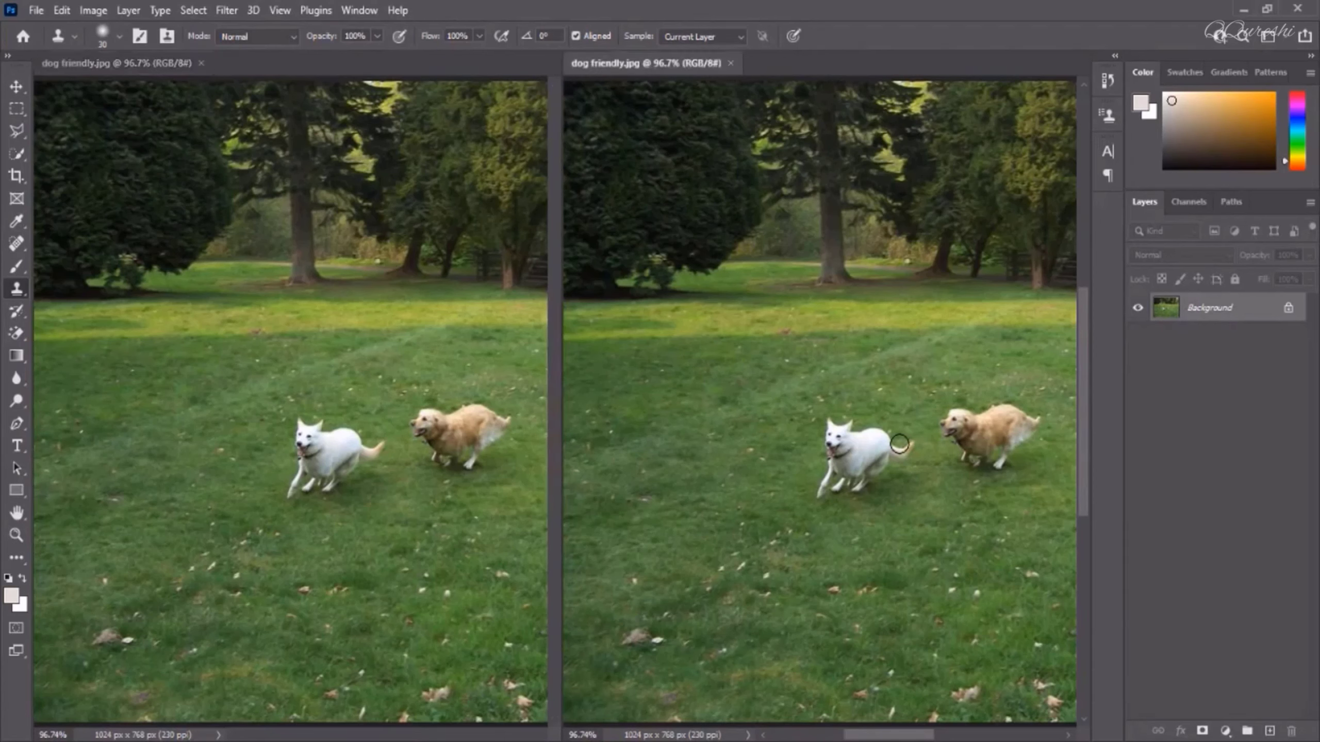
{"action": "left_click_drag", "start_coordinate": [900, 445], "coordinate": [820, 443]}
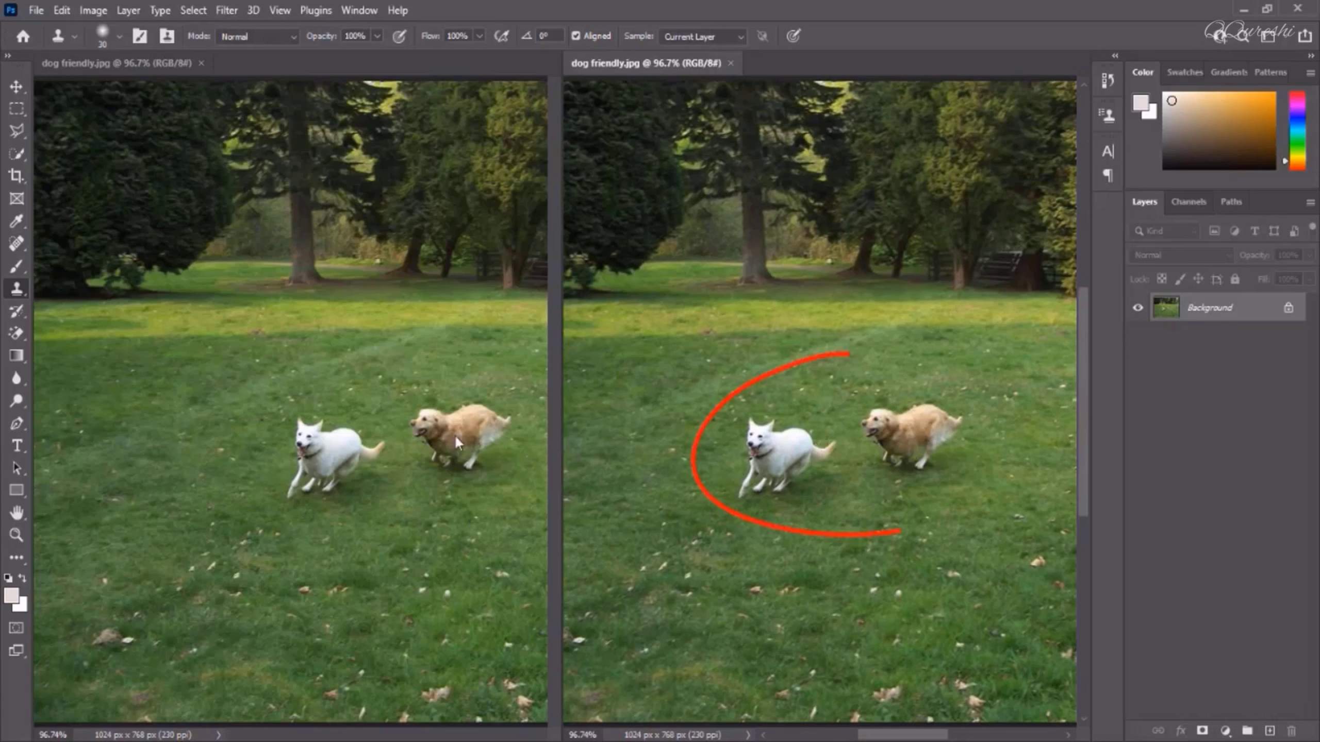
{"action": "left_click", "coordinate": [442, 424]}
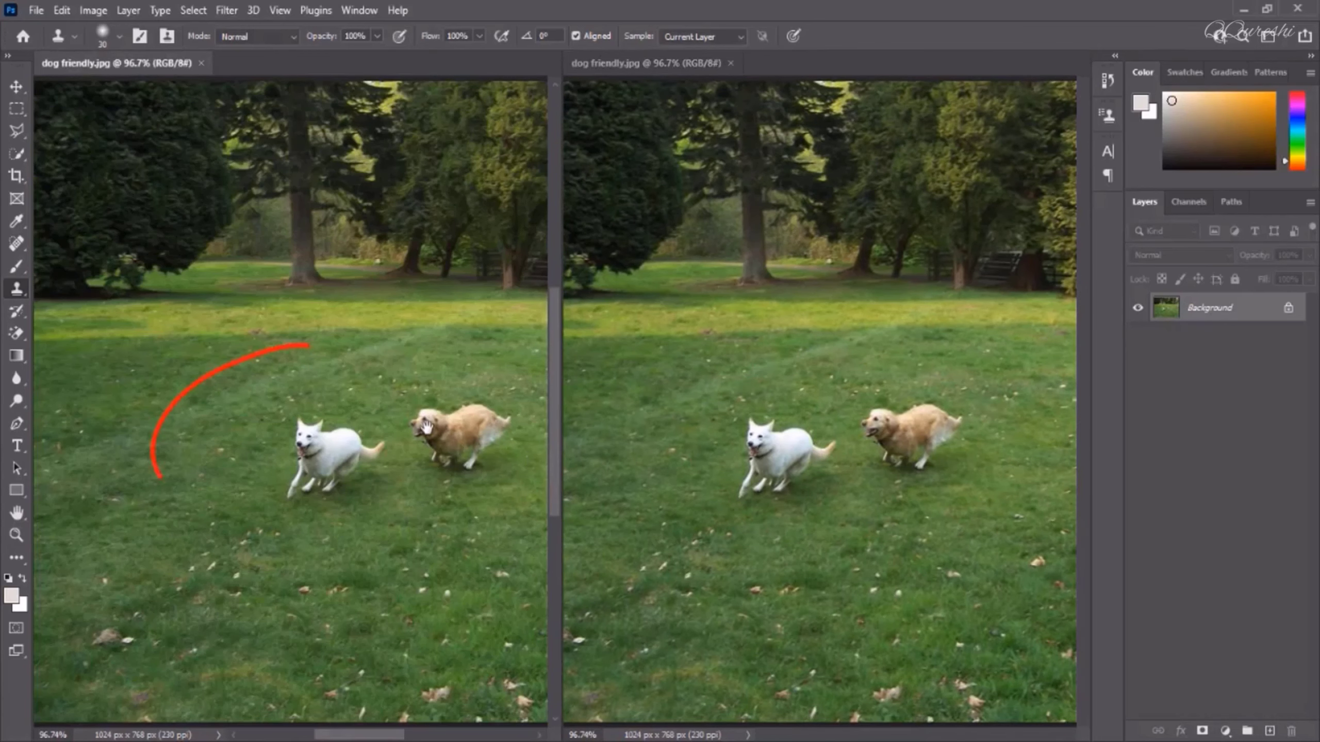
{"action": "left_click_drag", "start_coordinate": [426, 427], "coordinate": [328, 423]}
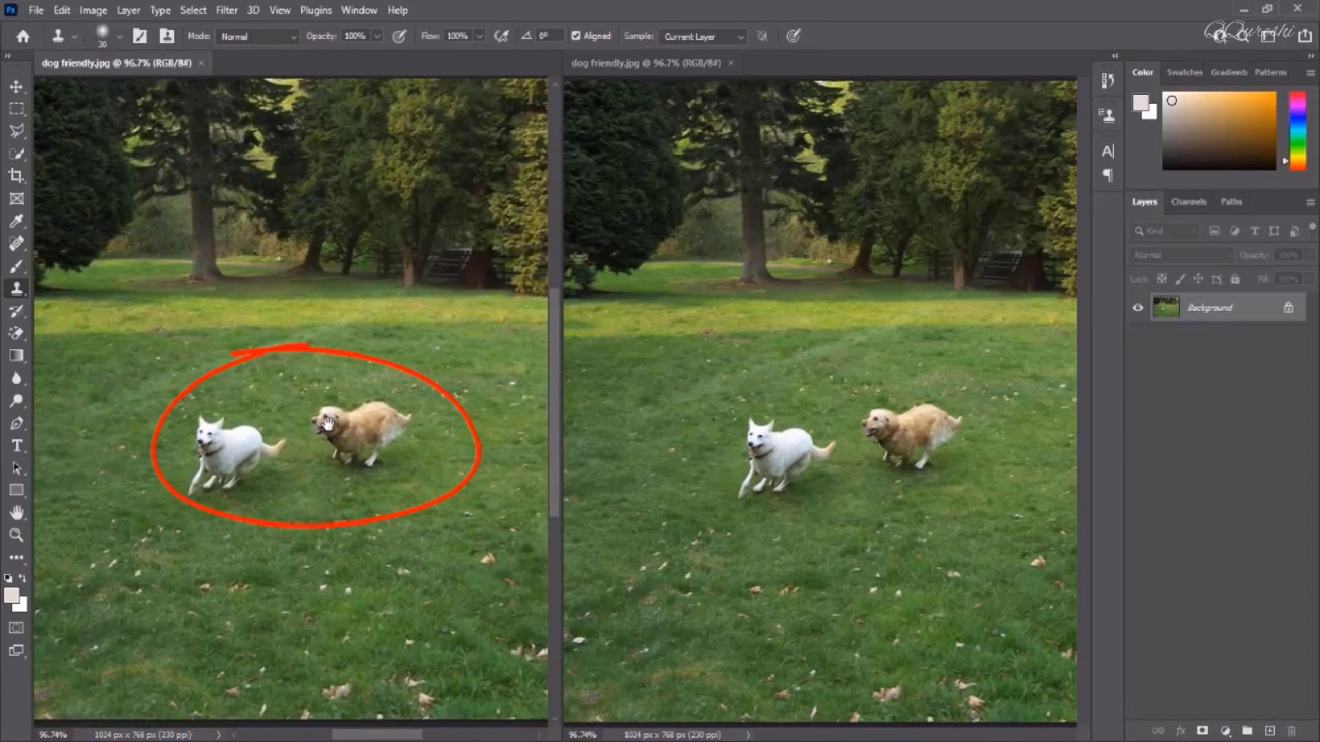
In one window enlarged to 400%, clone nearby grass over the golden dog's tail and hind leg with the Clone Stamp
{"action": "scroll", "coordinate": [327, 423], "scroll_direction": "up", "scroll_amount": 2}
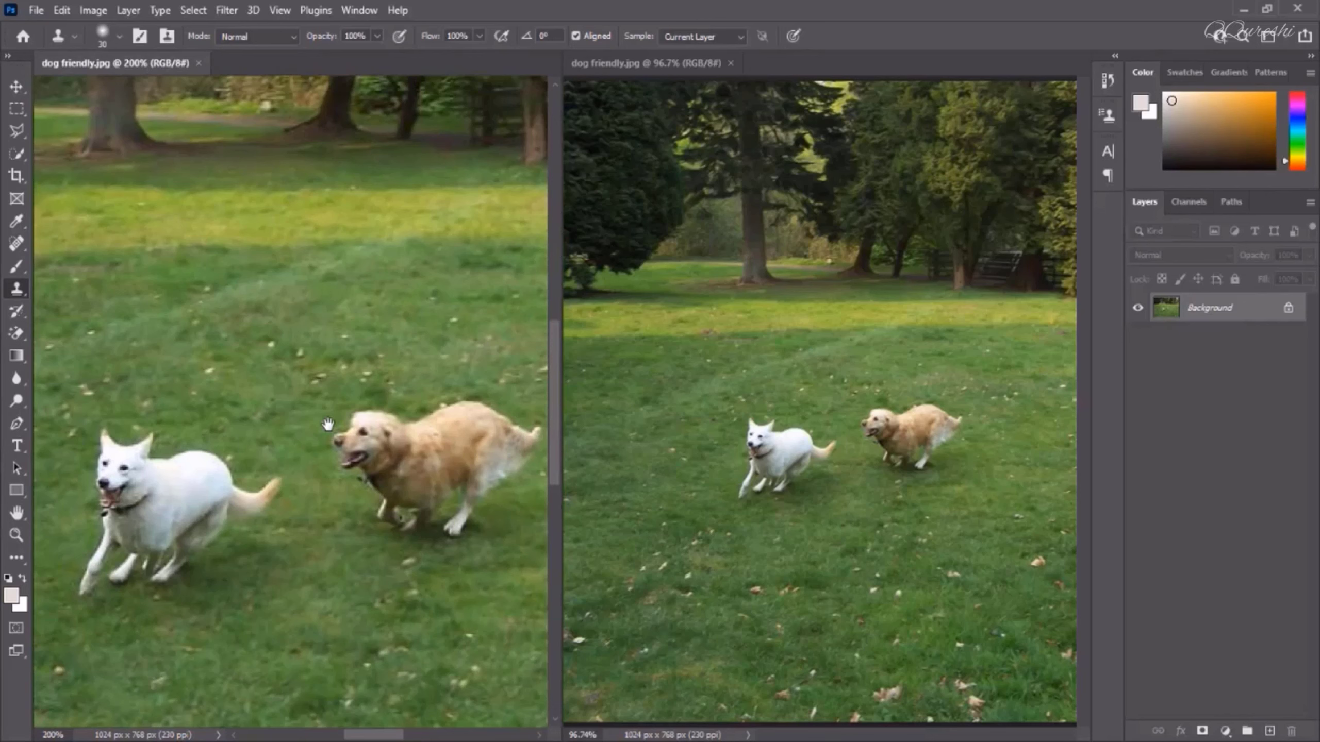
{"action": "left_click_drag", "start_coordinate": [378, 467], "coordinate": [303, 398]}
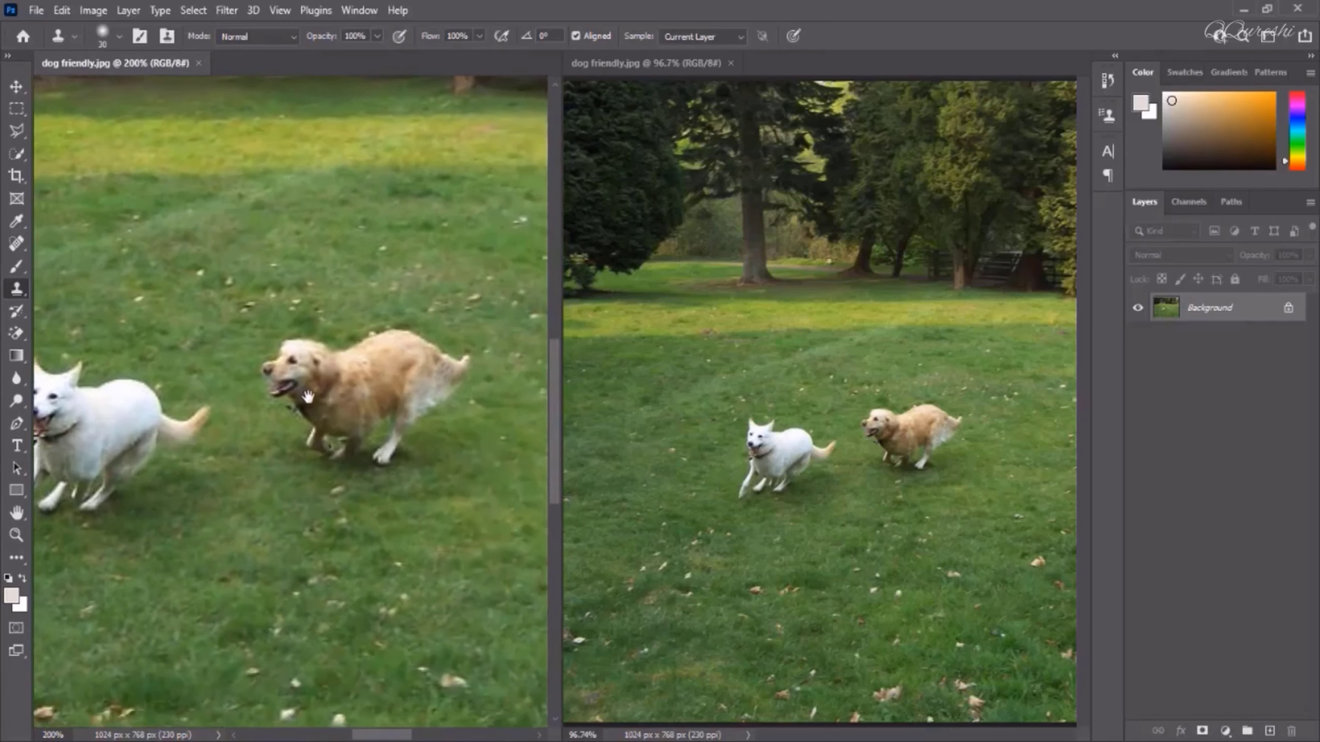
{"action": "scroll", "coordinate": [302, 398], "scroll_direction": "up", "scroll_amount": 1}
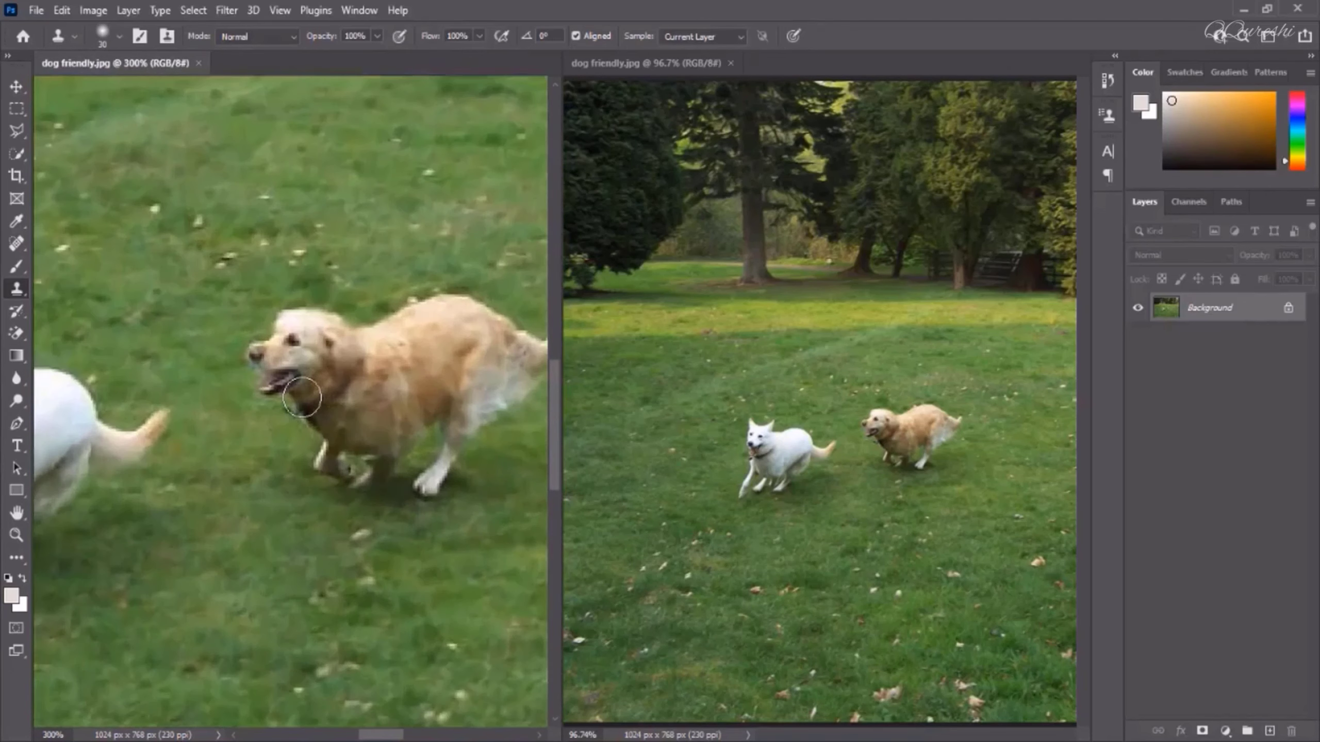
{"action": "scroll", "coordinate": [269, 368], "scroll_direction": "up", "scroll_amount": 1}
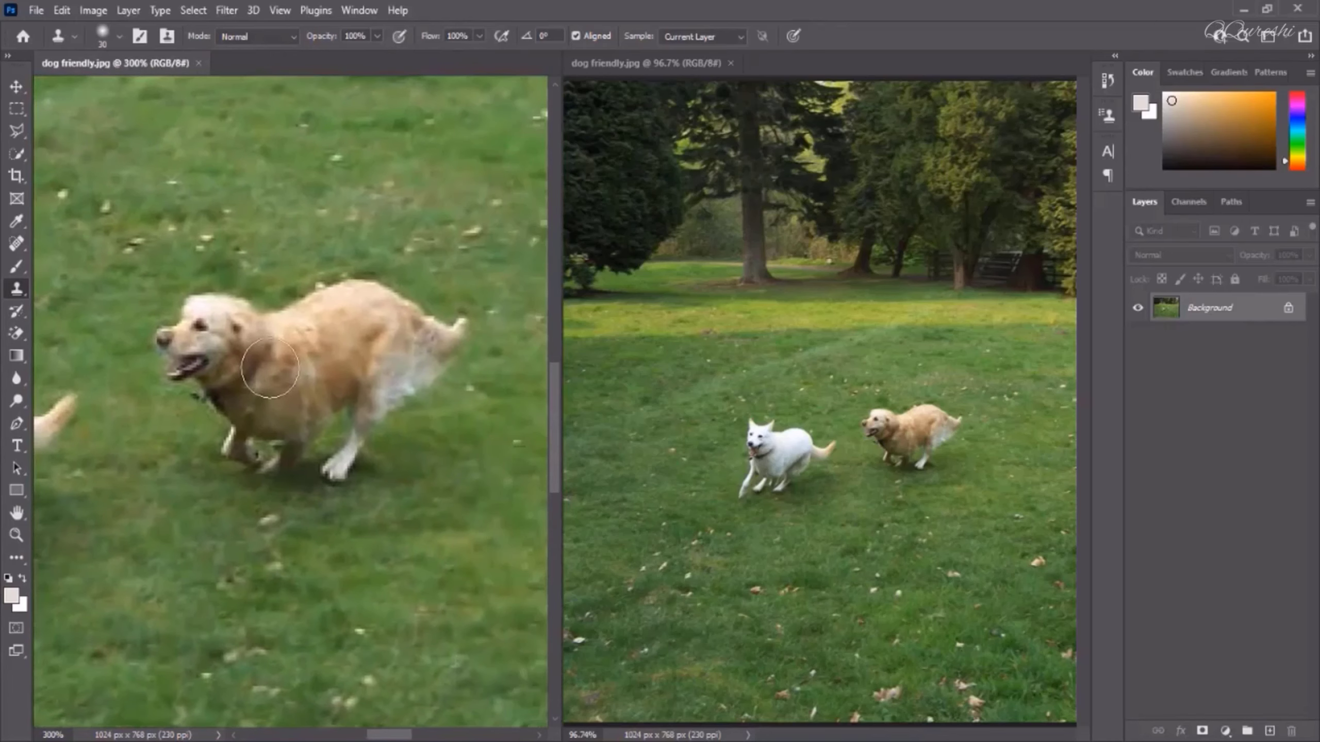
{"action": "left_click_drag", "start_coordinate": [292, 348], "coordinate": [268, 309]}
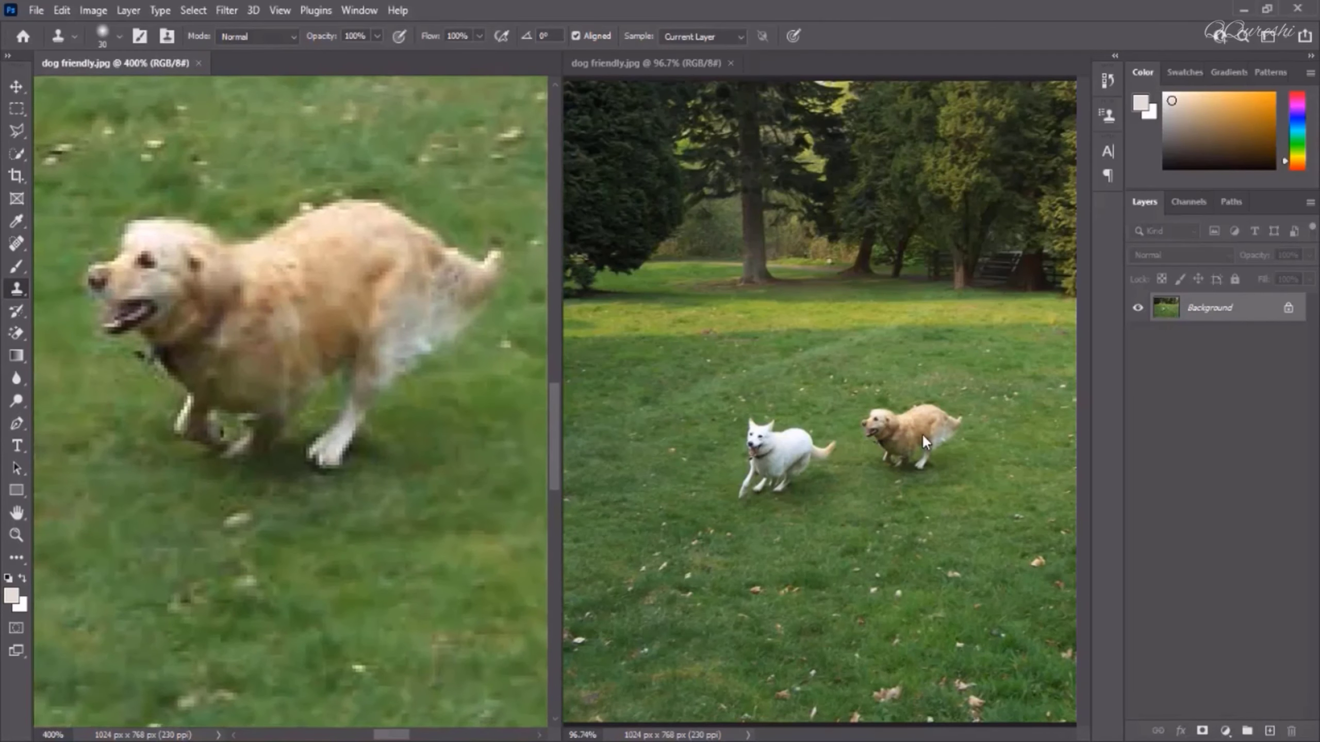
{"action": "left_click_drag", "start_coordinate": [349, 370], "coordinate": [257, 389]}
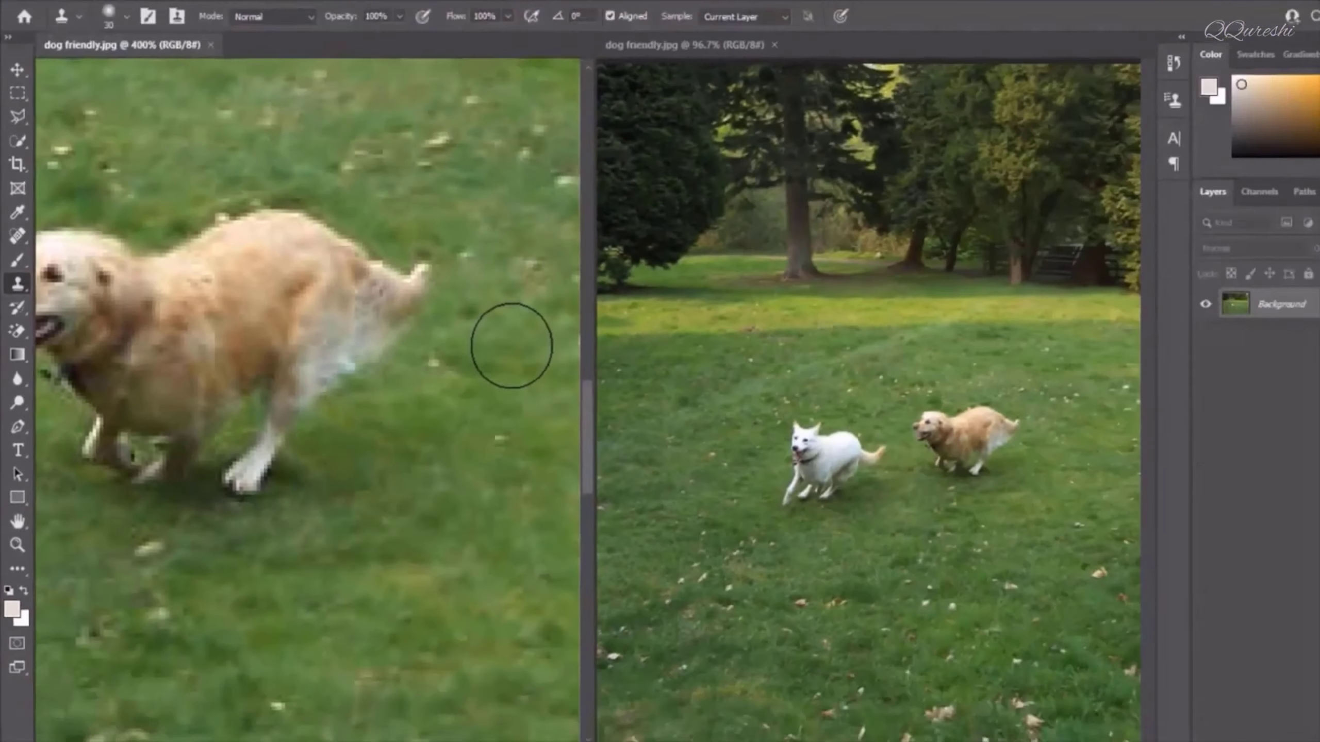
{"action": "key", "text": "alt"}
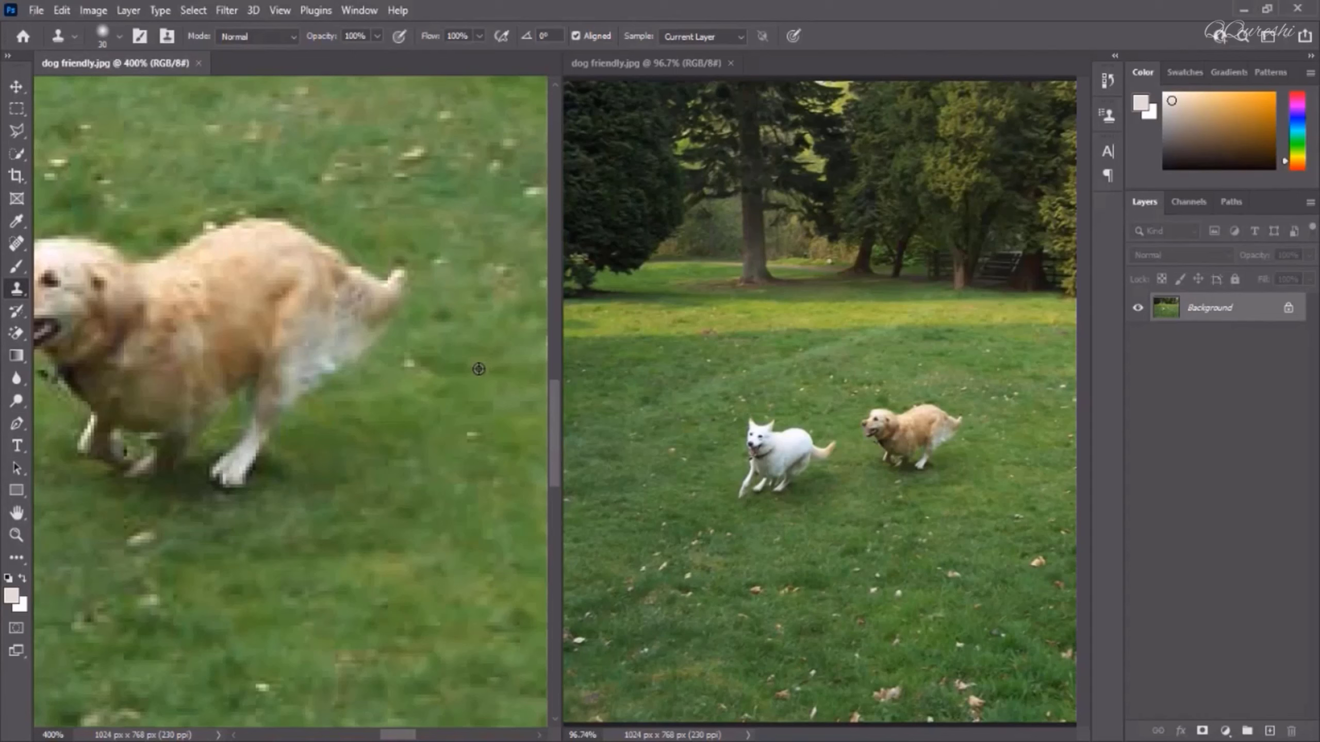
{"action": "mouse_move", "coordinate": [383, 371]}
{"action": "left_mouse_down"}
{"action": "mouse_move", "coordinate": [312, 371]}
{"action": "mouse_move", "coordinate": [345, 359]}
{"action": "mouse_move", "coordinate": [324, 374]}
{"action": "mouse_move", "coordinate": [353, 338]}
{"action": "mouse_move", "coordinate": [301, 400]}
{"action": "mouse_move", "coordinate": [318, 368]}
{"action": "mouse_move", "coordinate": [288, 396]}
{"action": "left_mouse_up"}
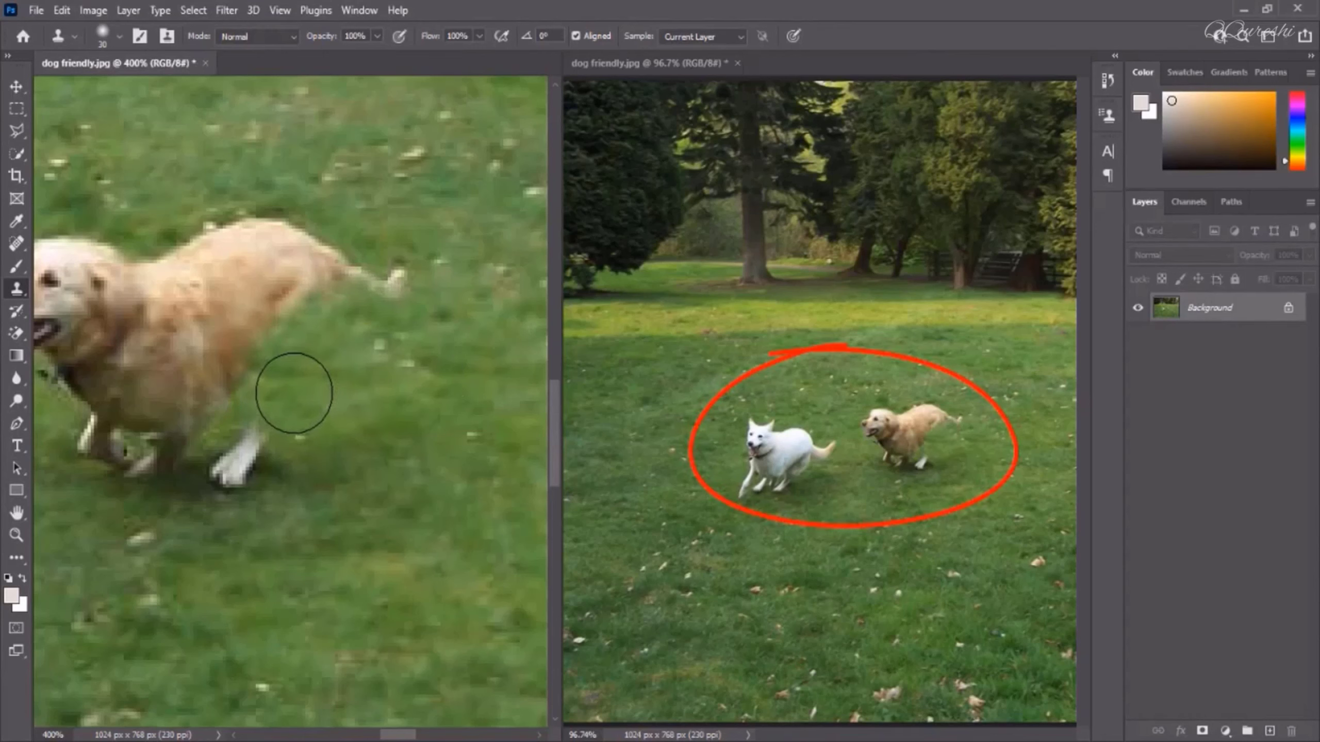
{"action": "mouse_move", "coordinate": [364, 323]}
{"action": "left_mouse_down"}
{"action": "mouse_move", "coordinate": [374, 294]}
{"action": "mouse_move", "coordinate": [255, 461]}
{"action": "left_mouse_up"}
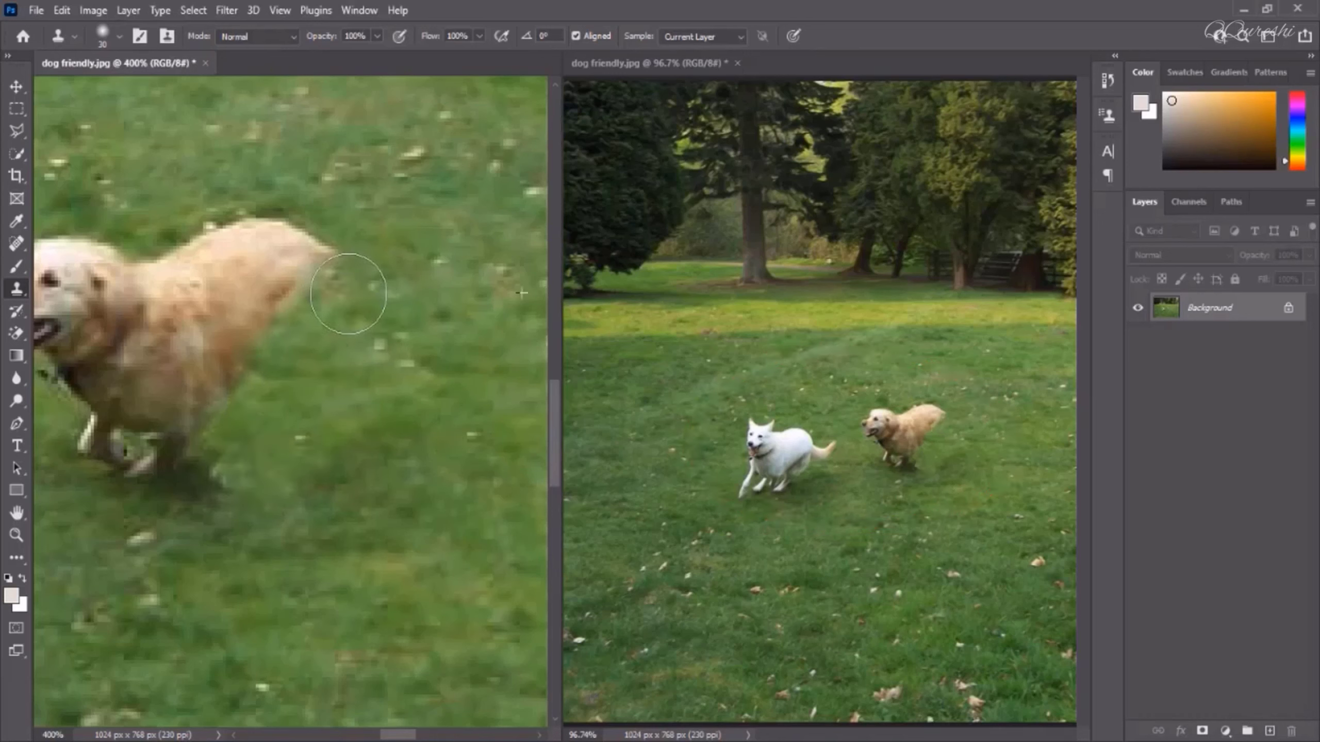
Clone grass over the golden dog's remaining body, legs and head until the whole dog is painted out
{"action": "mouse_move", "coordinate": [353, 280]}
{"action": "left_mouse_down"}
{"action": "mouse_move", "coordinate": [329, 249]}
{"action": "mouse_move", "coordinate": [283, 240]}
{"action": "mouse_move", "coordinate": [313, 239]}
{"action": "mouse_move", "coordinate": [251, 232]}
{"action": "mouse_move", "coordinate": [336, 244]}
{"action": "mouse_move", "coordinate": [334, 329]}
{"action": "mouse_move", "coordinate": [315, 350]}
{"action": "mouse_move", "coordinate": [263, 370]}
{"action": "mouse_move", "coordinate": [283, 317]}
{"action": "mouse_move", "coordinate": [261, 317]}
{"action": "mouse_move", "coordinate": [343, 323]}
{"action": "mouse_move", "coordinate": [336, 257]}
{"action": "mouse_move", "coordinate": [315, 257]}
{"action": "mouse_move", "coordinate": [324, 473]}
{"action": "mouse_move", "coordinate": [312, 525]}
{"action": "mouse_move", "coordinate": [292, 514]}
{"action": "mouse_move", "coordinate": [286, 276]}
{"action": "mouse_move", "coordinate": [260, 430]}
{"action": "mouse_move", "coordinate": [339, 452]}
{"action": "left_mouse_up"}
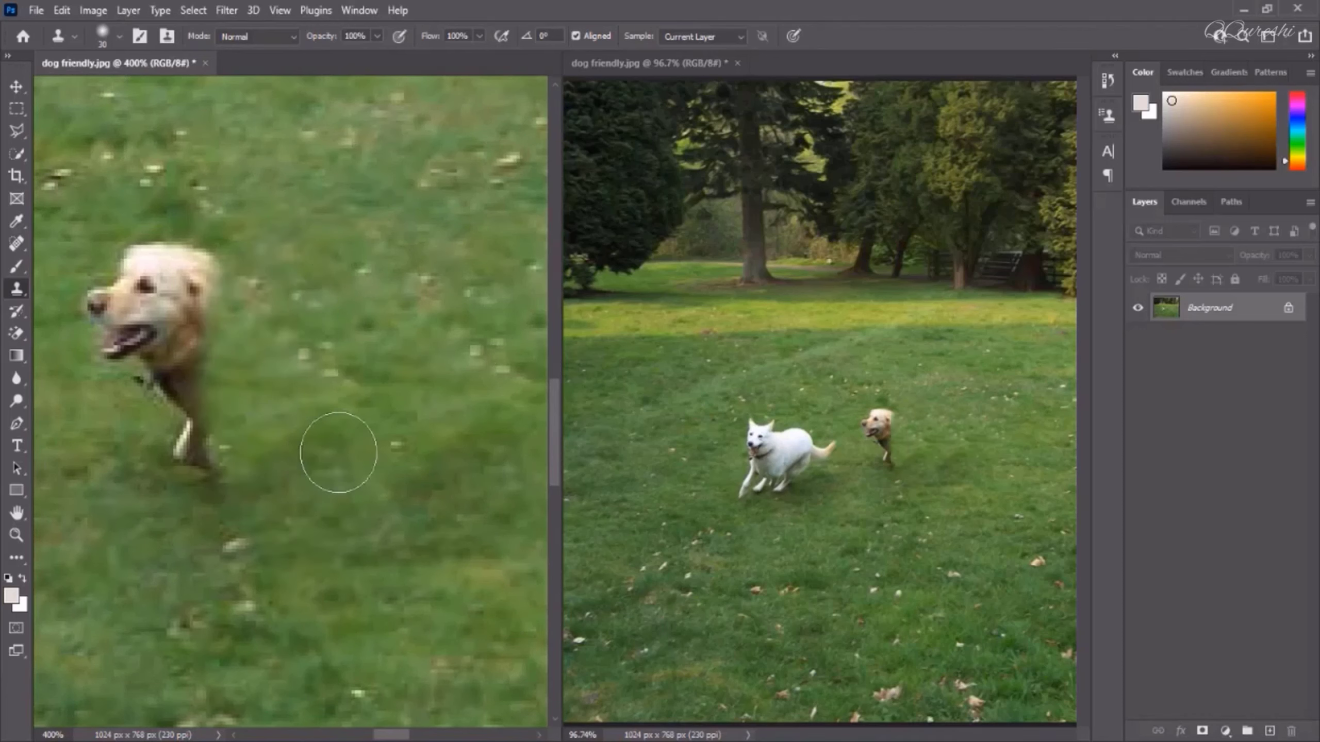
{"action": "mouse_move", "coordinate": [304, 493]}
{"action": "left_mouse_down"}
{"action": "mouse_move", "coordinate": [208, 488]}
{"action": "mouse_move", "coordinate": [195, 439]}
{"action": "mouse_move", "coordinate": [245, 277]}
{"action": "mouse_move", "coordinate": [202, 248]}
{"action": "mouse_move", "coordinate": [190, 368]}
{"action": "mouse_move", "coordinate": [144, 380]}
{"action": "mouse_move", "coordinate": [159, 270]}
{"action": "mouse_move", "coordinate": [112, 317]}
{"action": "mouse_move", "coordinate": [98, 292]}
{"action": "mouse_move", "coordinate": [118, 257]}
{"action": "left_mouse_up"}
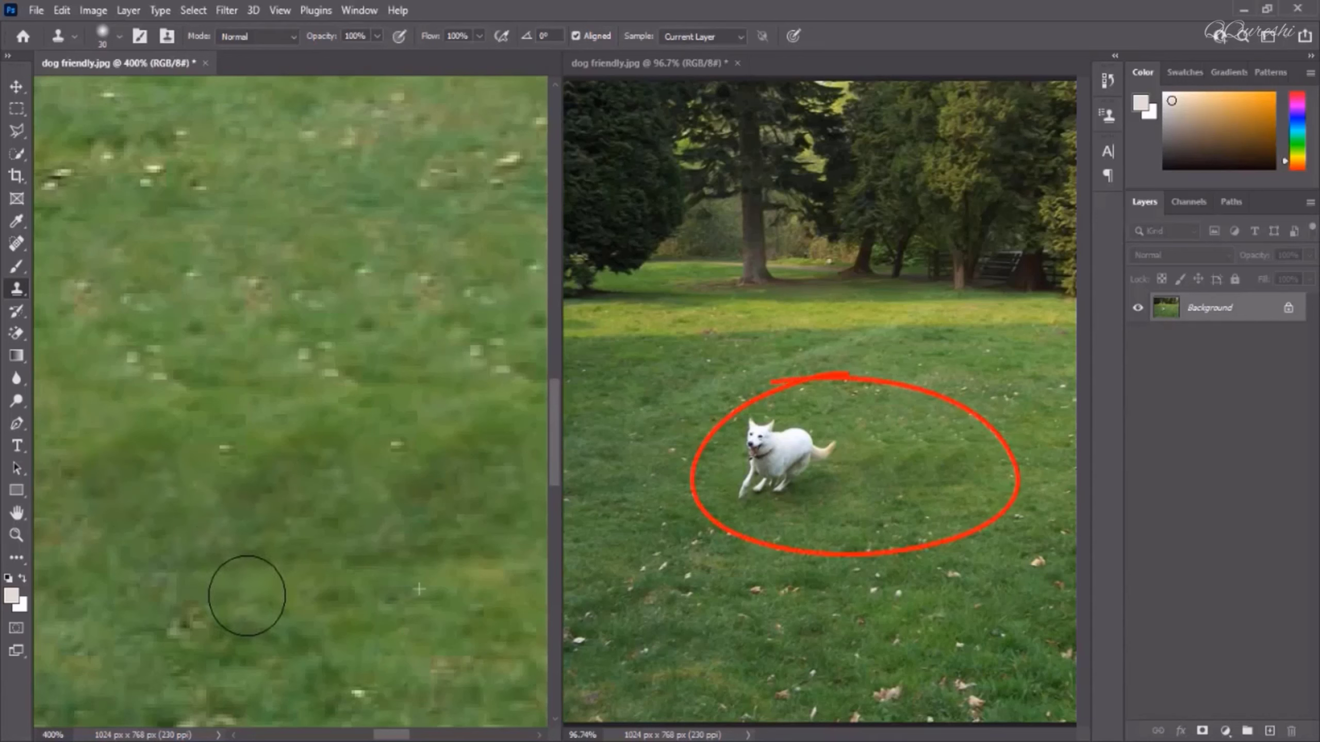
Clone fresh grass over the repeated patches, dark marks and white specks where the golden dog was, blending the retouched lawn
{"action": "mouse_move", "coordinate": [247, 595]}
{"action": "left_mouse_down"}
{"action": "mouse_move", "coordinate": [188, 622]}
{"action": "mouse_move", "coordinate": [207, 569]}
{"action": "mouse_move", "coordinate": [209, 451]}
{"action": "mouse_move", "coordinate": [247, 300]}
{"action": "mouse_move", "coordinate": [289, 362]}
{"action": "mouse_move", "coordinate": [221, 433]}
{"action": "mouse_move", "coordinate": [225, 477]}
{"action": "left_mouse_up"}
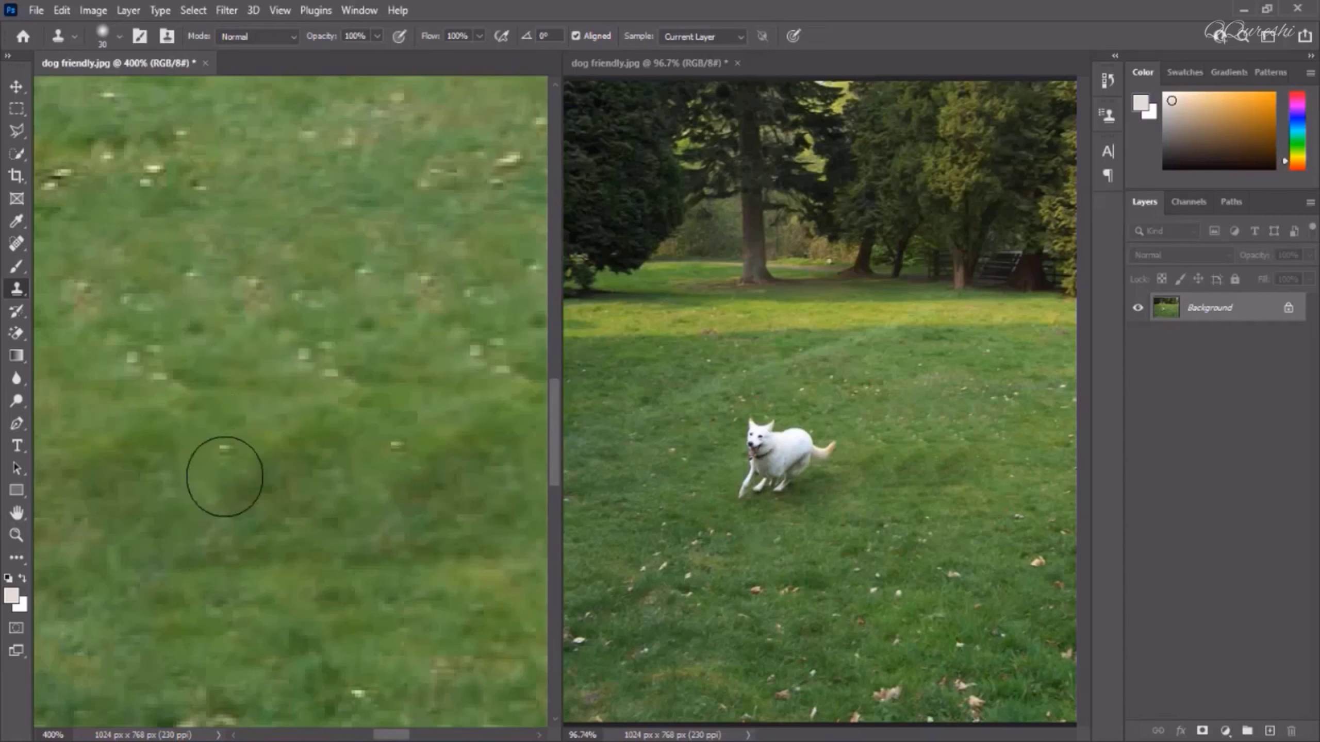
{"action": "left_click_drag", "start_coordinate": [224, 522], "coordinate": [217, 546]}
{"action": "mouse_move", "coordinate": [321, 388]}
{"action": "left_mouse_down"}
{"action": "mouse_move", "coordinate": [328, 433]}
{"action": "mouse_move", "coordinate": [283, 426]}
{"action": "mouse_move", "coordinate": [288, 450]}
{"action": "mouse_move", "coordinate": [270, 434]}
{"action": "mouse_move", "coordinate": [275, 470]}
{"action": "mouse_move", "coordinate": [255, 468]}
{"action": "mouse_move", "coordinate": [257, 485]}
{"action": "mouse_move", "coordinate": [421, 452]}
{"action": "mouse_move", "coordinate": [422, 472]}
{"action": "mouse_move", "coordinate": [439, 434]}
{"action": "mouse_move", "coordinate": [450, 455]}
{"action": "mouse_move", "coordinate": [468, 426]}
{"action": "left_mouse_up"}
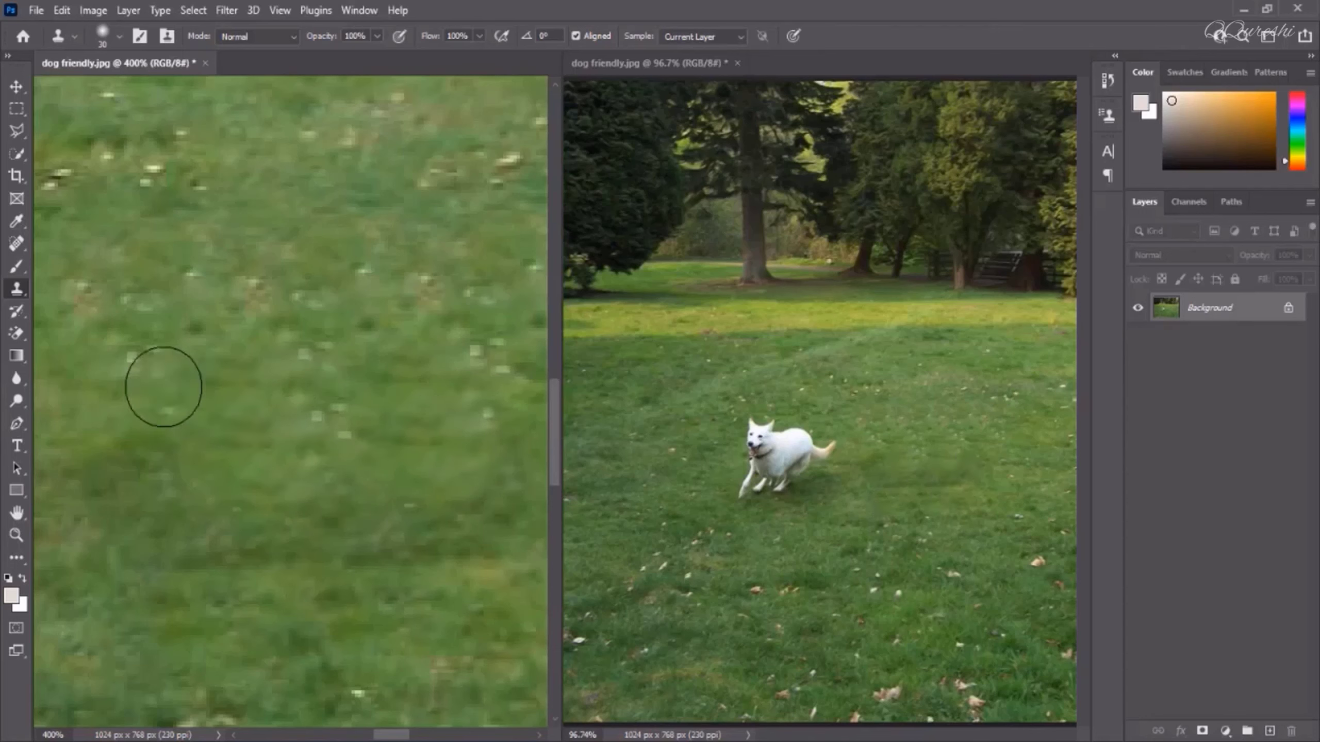
{"action": "mouse_move", "coordinate": [163, 389]}
{"action": "left_mouse_down"}
{"action": "mouse_move", "coordinate": [140, 438]}
{"action": "mouse_move", "coordinate": [114, 448]}
{"action": "mouse_move", "coordinate": [110, 479]}
{"action": "mouse_move", "coordinate": [144, 469]}
{"action": "left_mouse_up"}
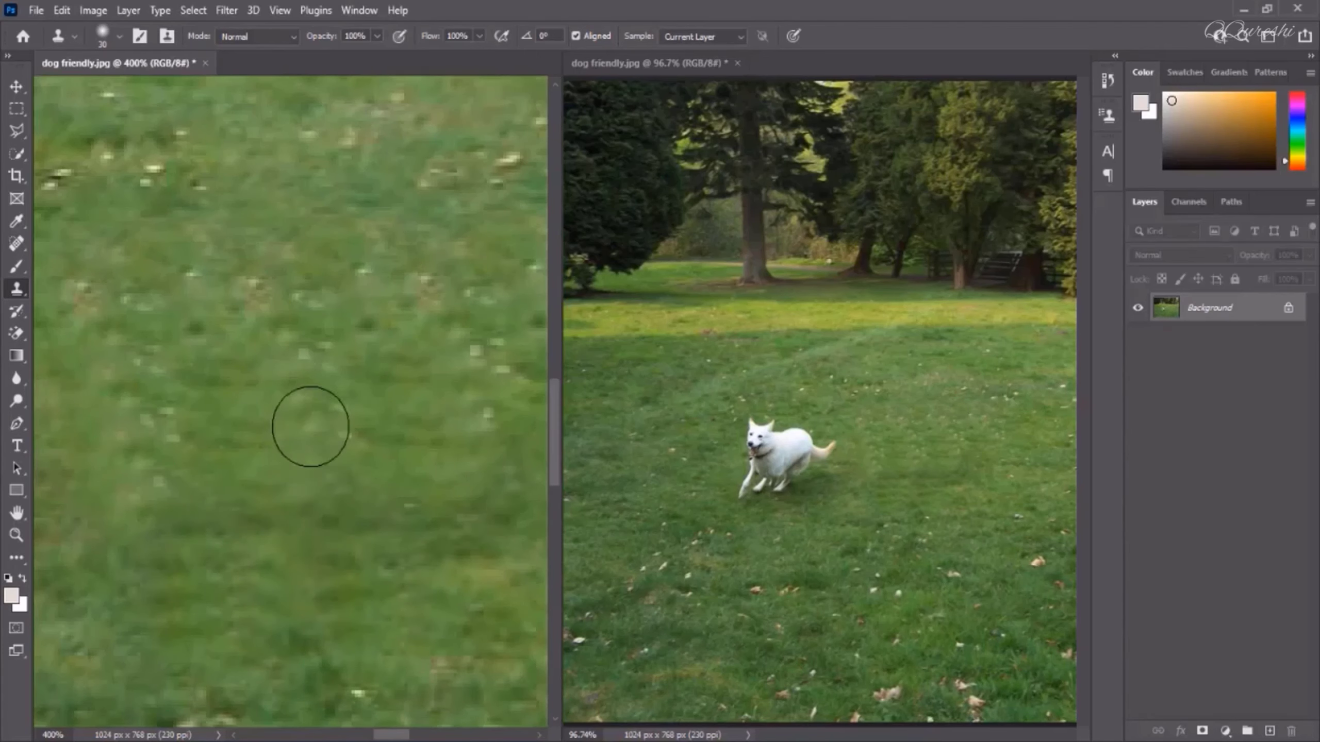
{"action": "left_click_drag", "start_coordinate": [311, 425], "coordinate": [225, 355]}
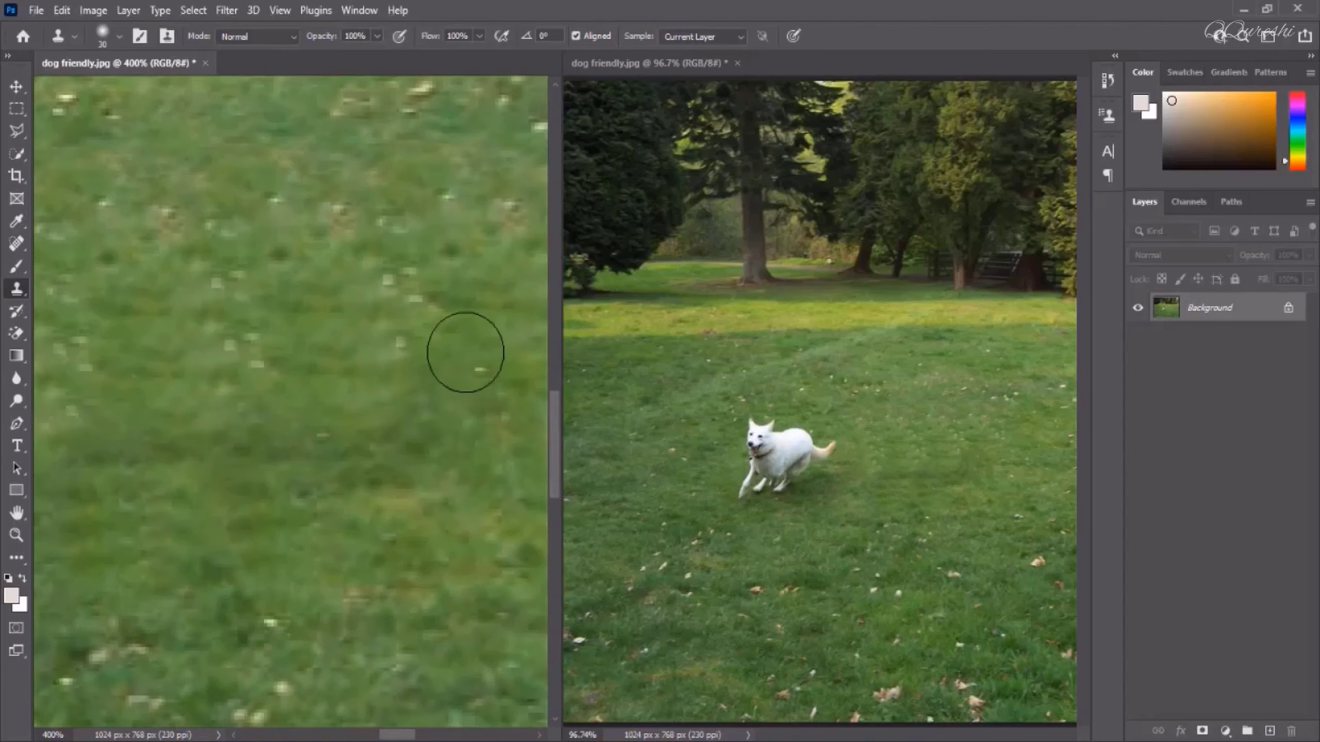
{"action": "mouse_move", "coordinate": [465, 352]}
{"action": "left_mouse_down"}
{"action": "mouse_move", "coordinate": [449, 389]}
{"action": "mouse_move", "coordinate": [416, 412]}
{"action": "mouse_move", "coordinate": [408, 490]}
{"action": "mouse_move", "coordinate": [399, 436]}
{"action": "mouse_move", "coordinate": [368, 492]}
{"action": "mouse_move", "coordinate": [339, 427]}
{"action": "mouse_move", "coordinate": [350, 360]}
{"action": "mouse_move", "coordinate": [319, 447]}
{"action": "mouse_move", "coordinate": [330, 332]}
{"action": "mouse_move", "coordinate": [395, 291]}
{"action": "mouse_move", "coordinate": [401, 307]}
{"action": "mouse_move", "coordinate": [297, 393]}
{"action": "mouse_move", "coordinate": [329, 440]}
{"action": "mouse_move", "coordinate": [306, 402]}
{"action": "left_mouse_up"}
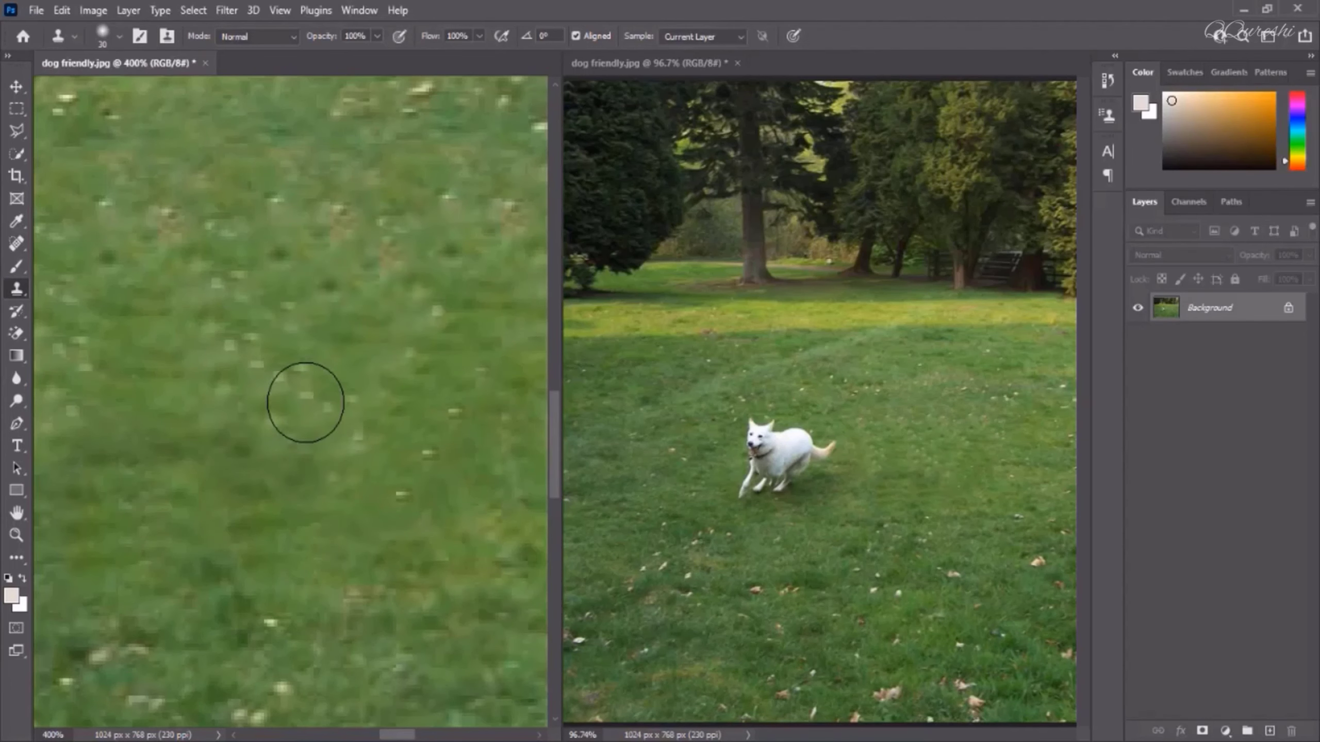
Set the enlarged window to 100% and reposition the image in both windows to check the retouched grass beside the white dog
{"action": "key", "text": "ctrl+1"}
{"action": "left_click", "coordinate": [830, 458]}
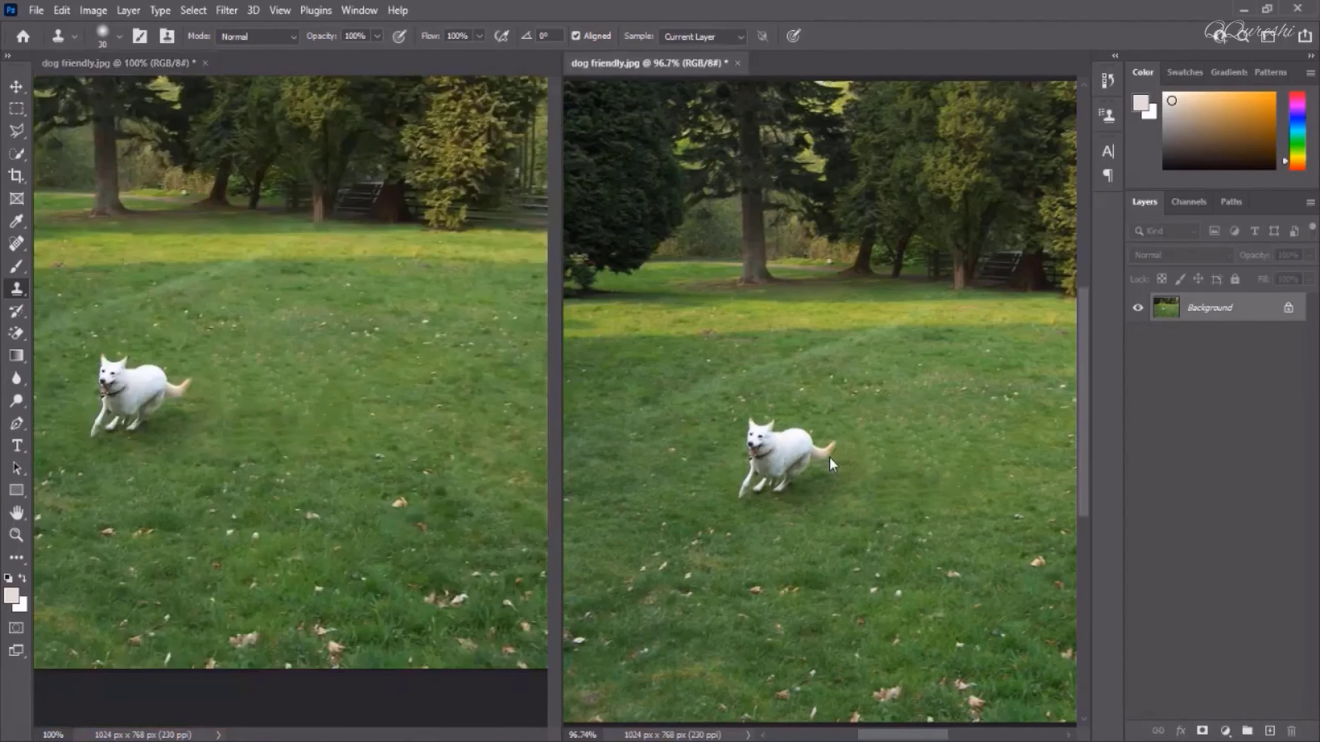
{"action": "scroll", "coordinate": [829, 456], "scroll_direction": "right", "scroll_amount": 2}
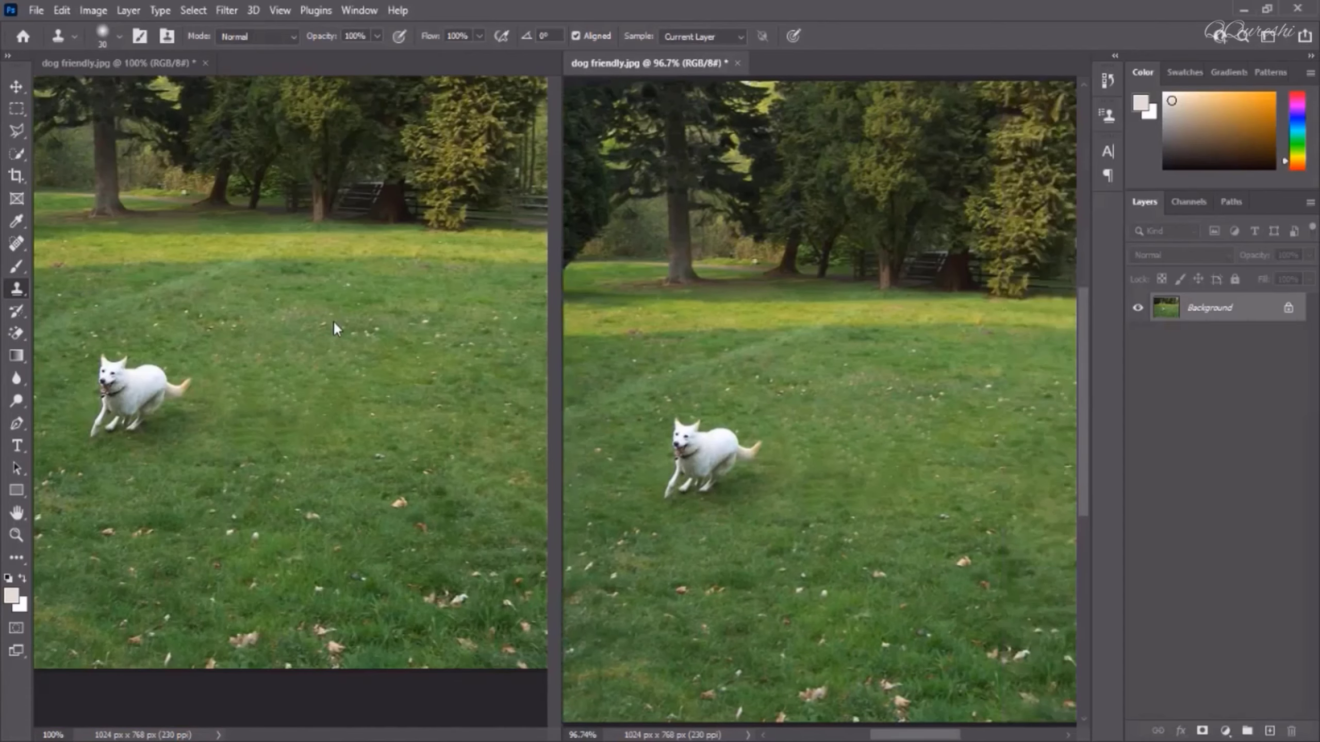
{"action": "left_click", "coordinate": [297, 337]}
{"action": "mouse_move", "coordinate": [298, 350]}
{"action": "left_mouse_down"}
{"action": "mouse_move", "coordinate": [298, 422]}
{"action": "mouse_move", "coordinate": [362, 433]}
{"action": "mouse_move", "coordinate": [427, 422]}
{"action": "mouse_move", "coordinate": [410, 418]}
{"action": "left_mouse_up"}
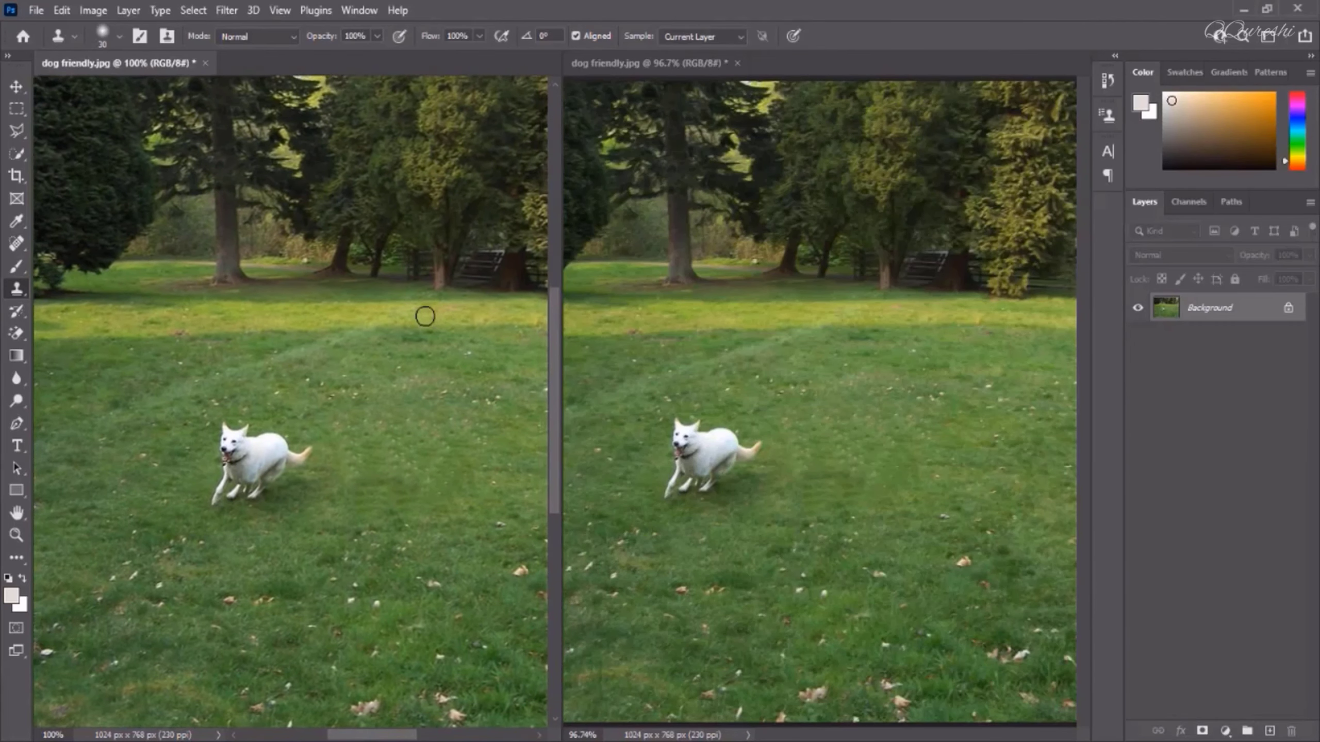